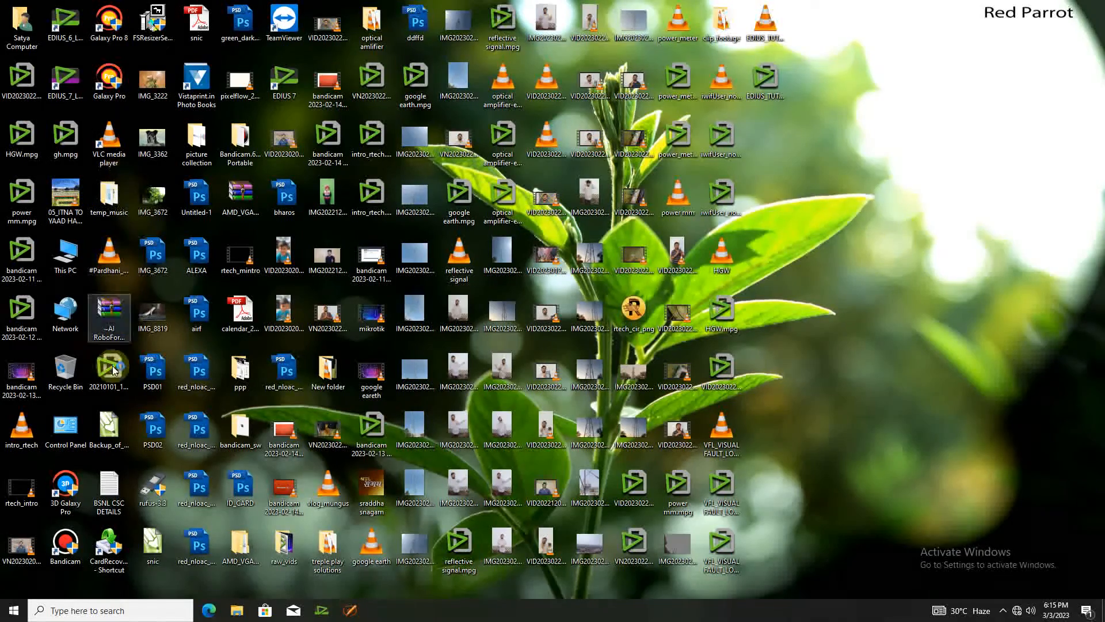
Launch Control Panel from its desktop icon and maximize the All Control Panel Items window.
left_click(65, 427)
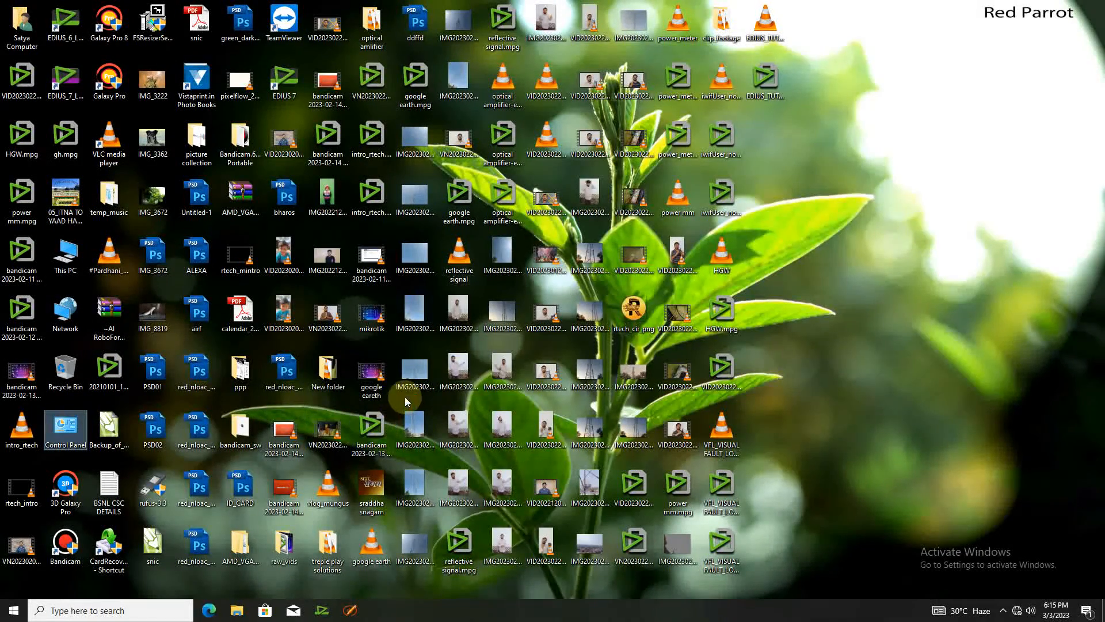
key("Return")
left_click(1038, 44)
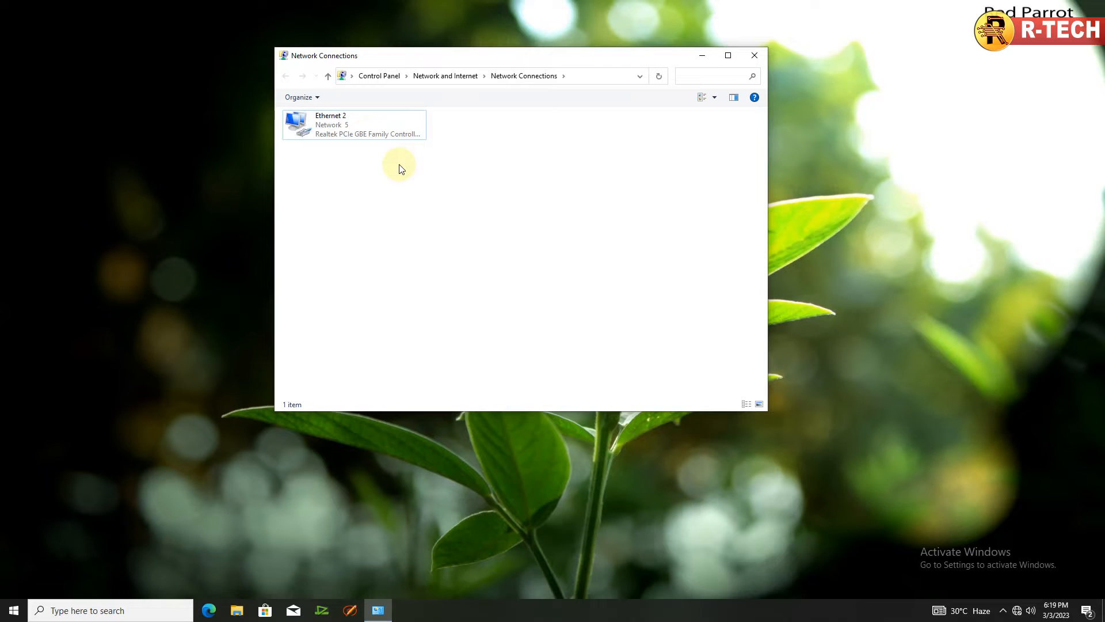
Check Ethernet 2's connection details for default gateway 192.168.0.1, then close the network windows.
right_click(329, 126)
left_click(341, 146)
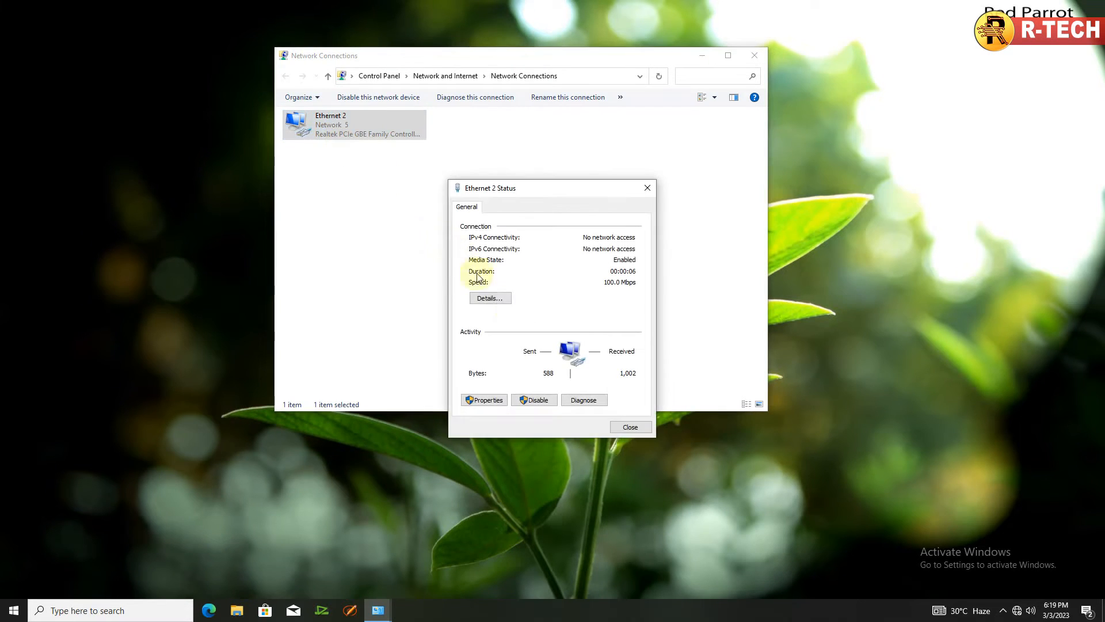
left_click(505, 300)
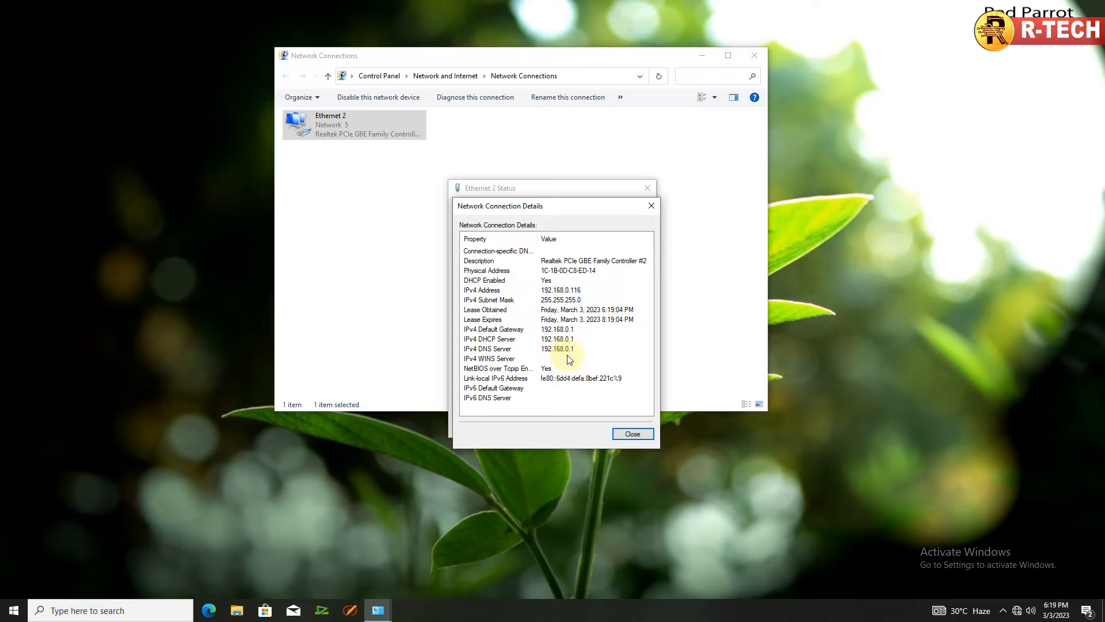
left_click(631, 435)
left_click(630, 425)
left_click(750, 58)
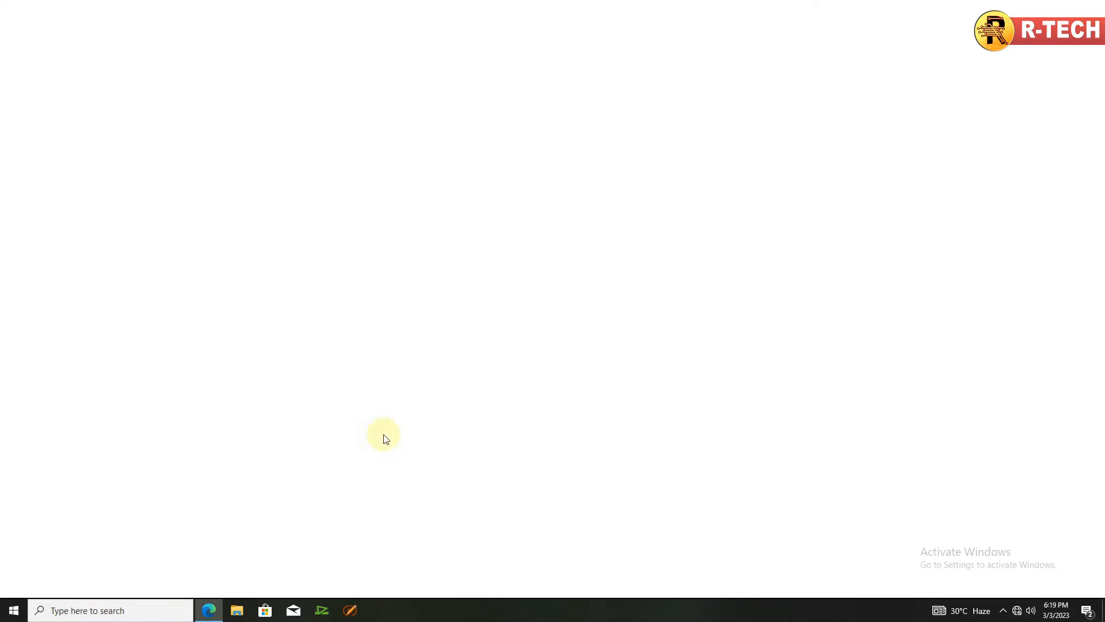
Go to the router address 192.168.0.1 in Edge.
type("192.168.")
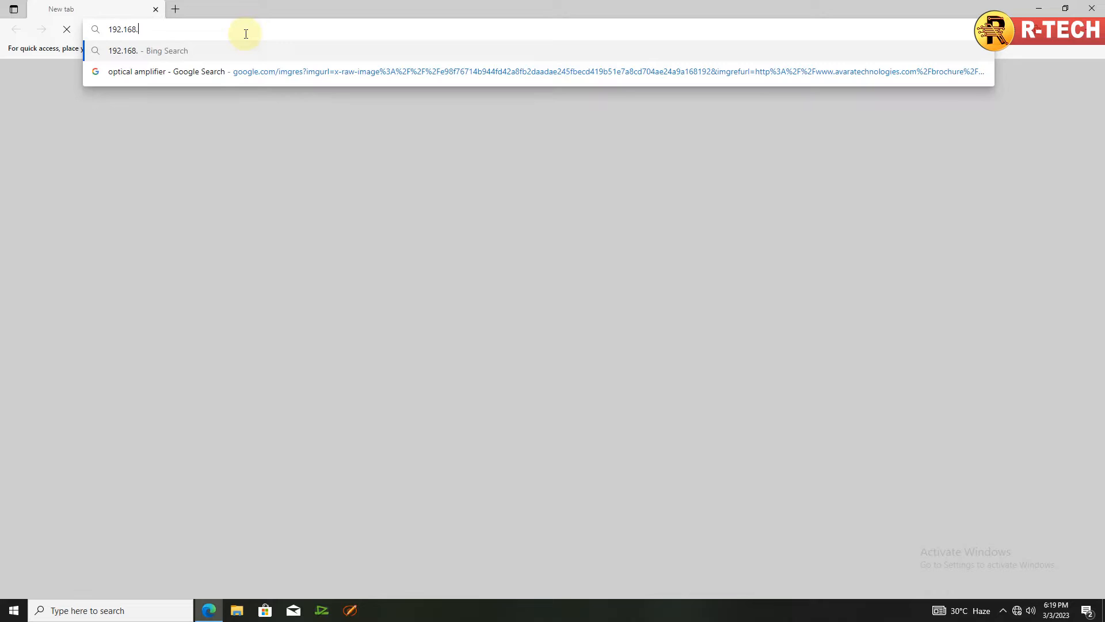
type("0.1")
key("Return")
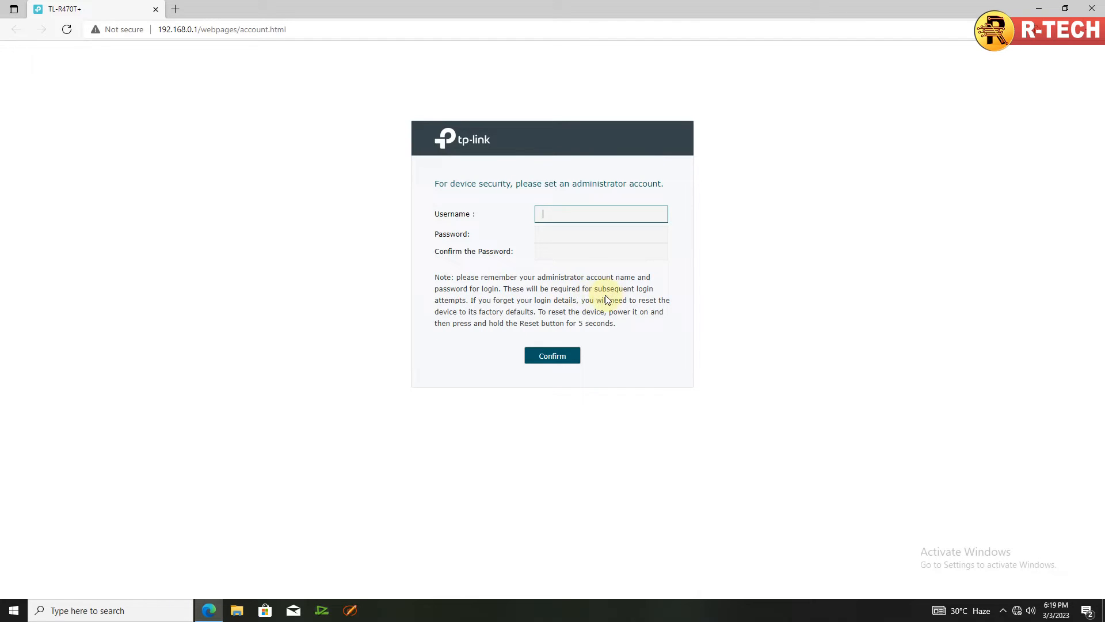
Set and confirm an administrator password of 6–15 characters, replacing the too-short entry, and save the account.
key("Tab")
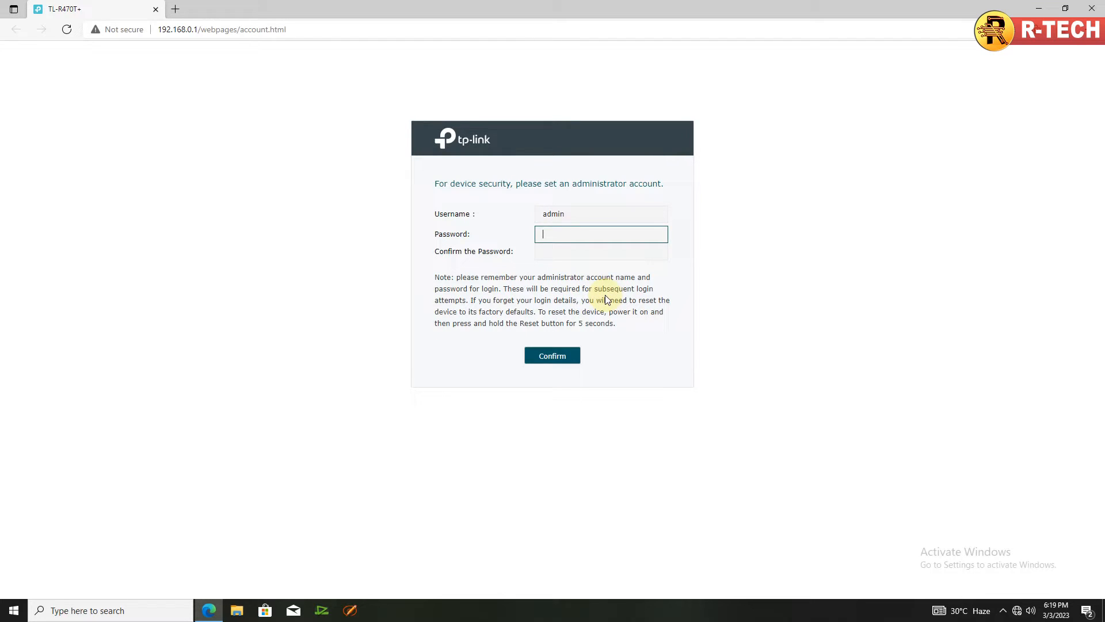
type("•••••")
key("Tab")
type("•")
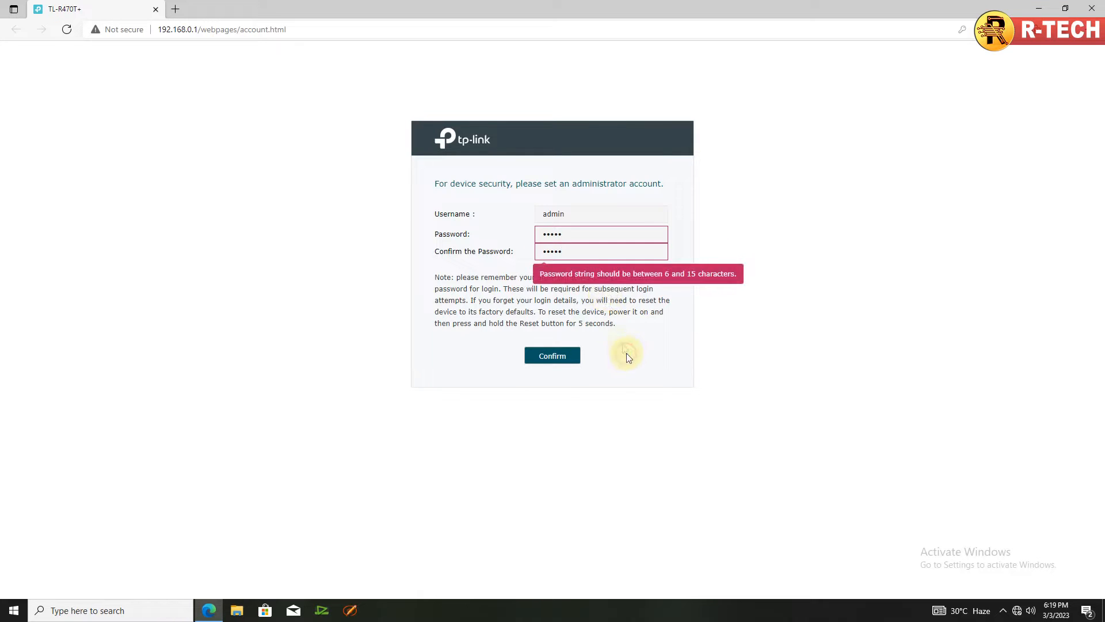
left_click(585, 233)
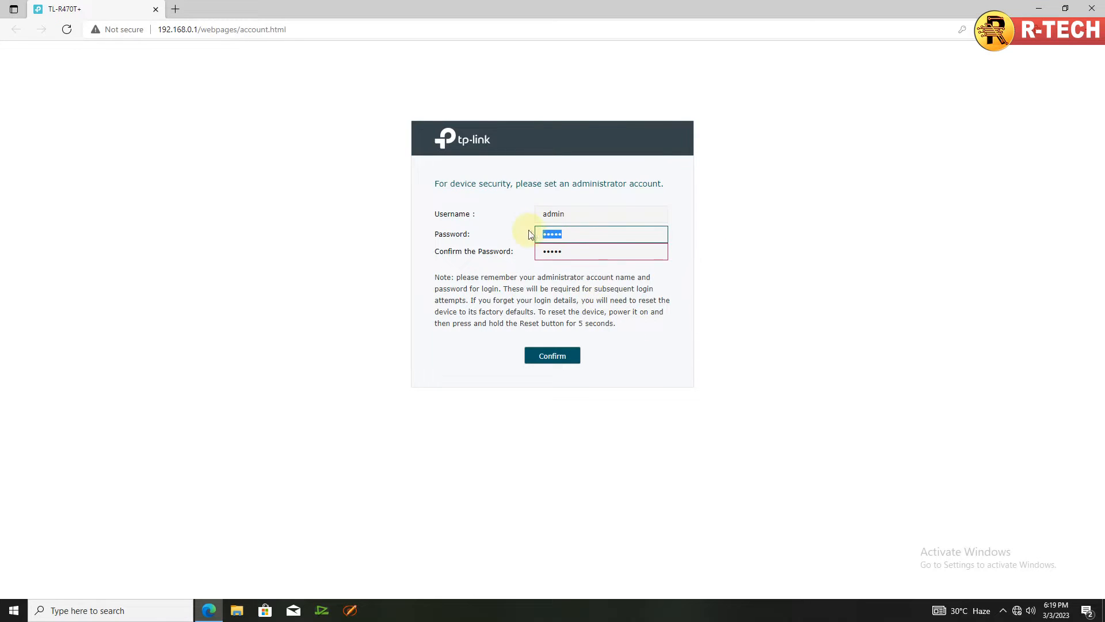
type("••")
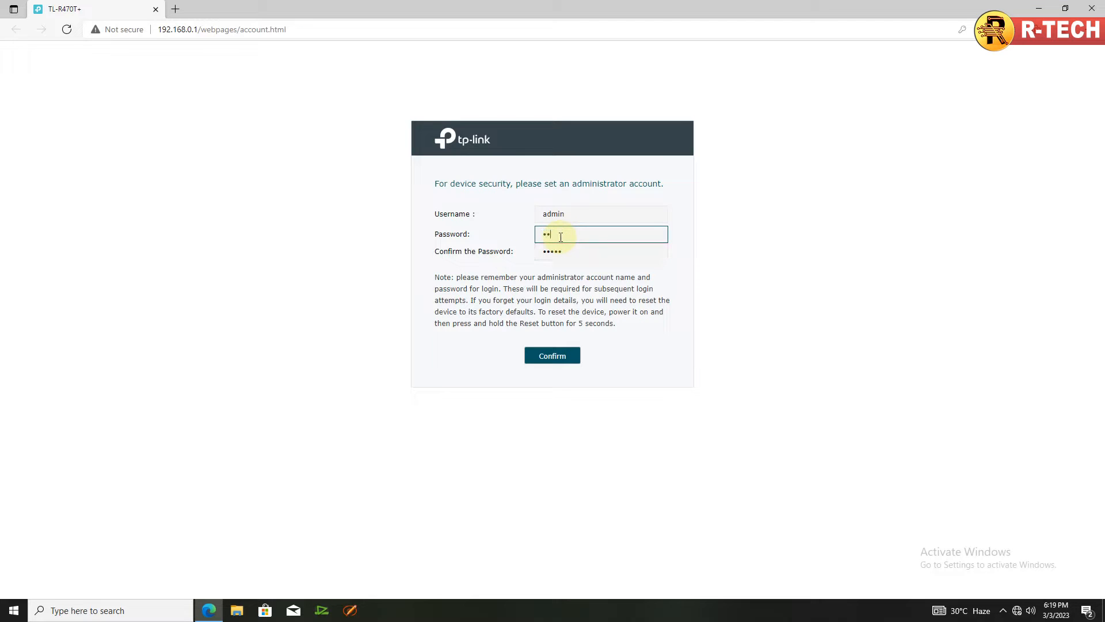
key("Tab")
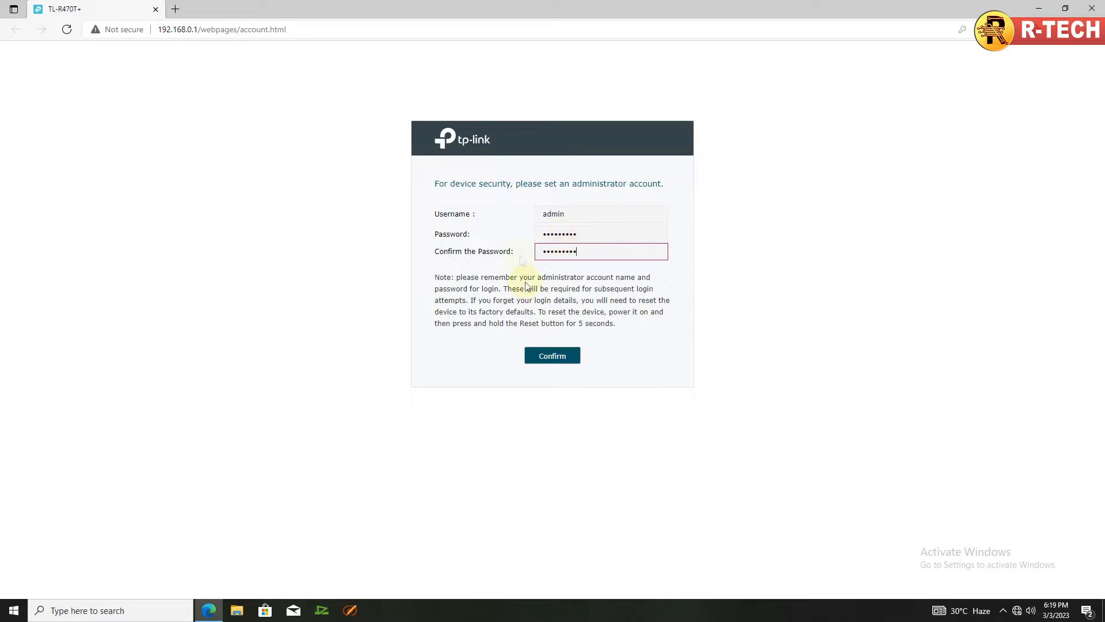
left_click(552, 353)
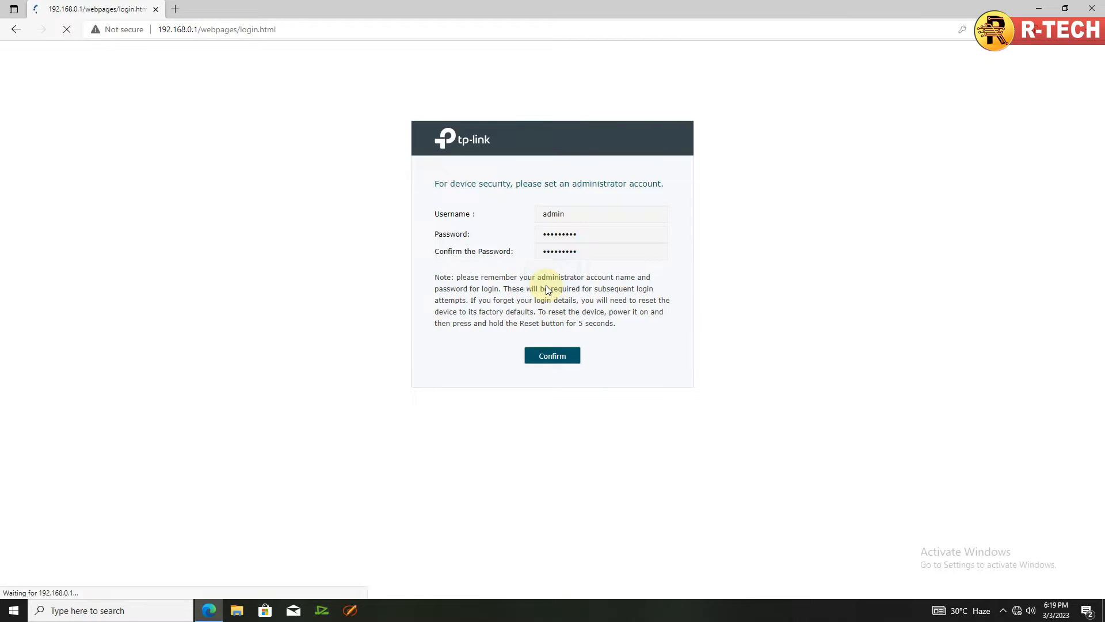
Log in with the new administrator credentials, declining the browser's offers to save the password.
left_click(984, 48)
left_click(564, 255)
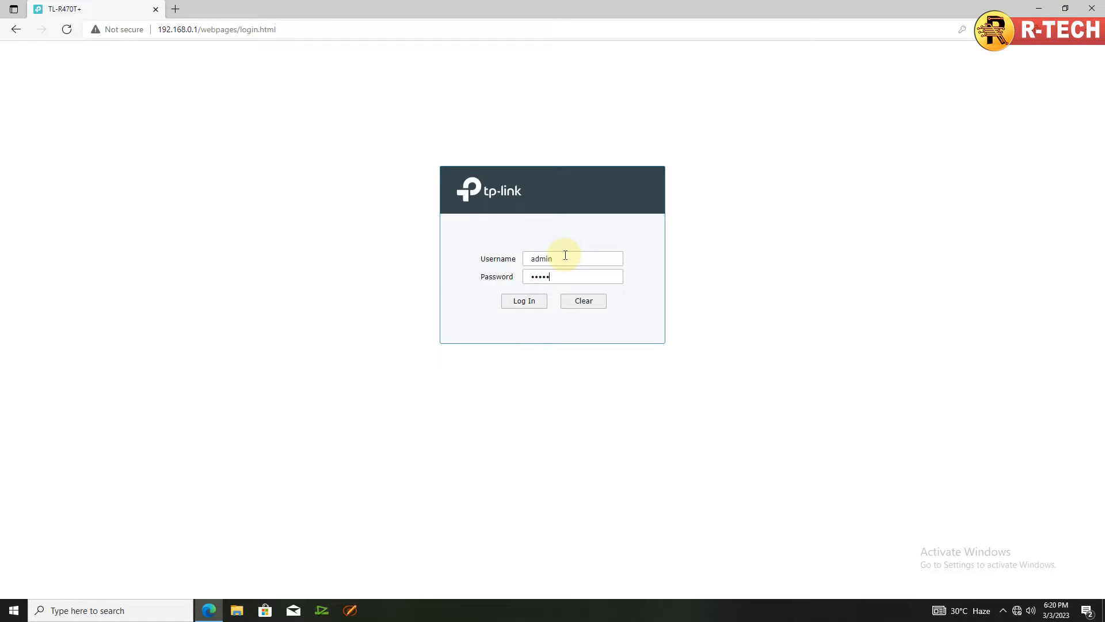
left_click(520, 303)
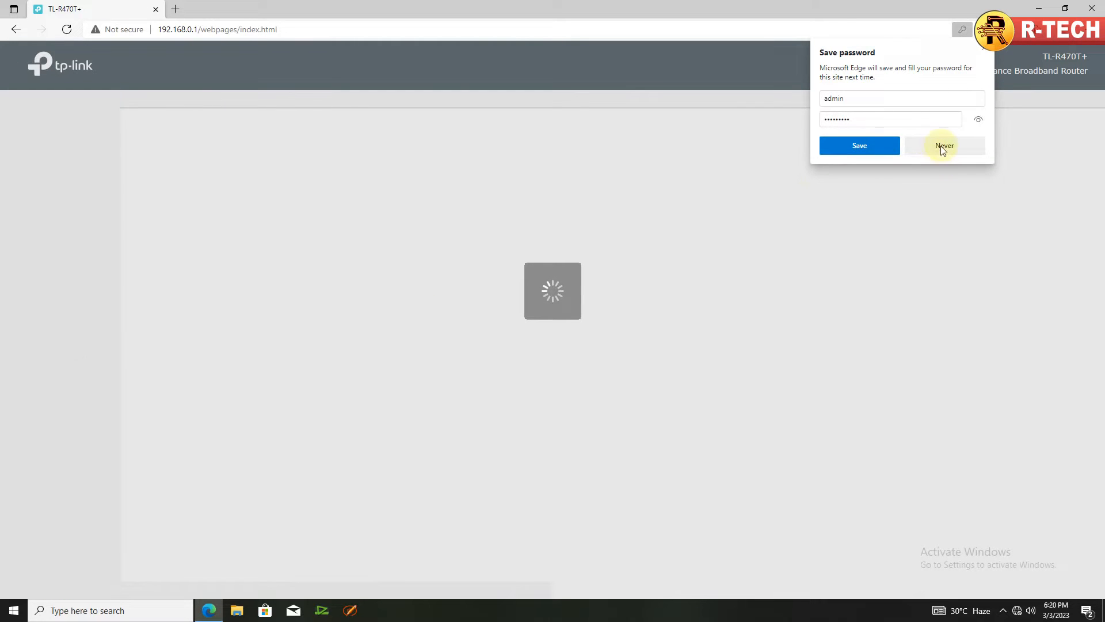
left_click(943, 144)
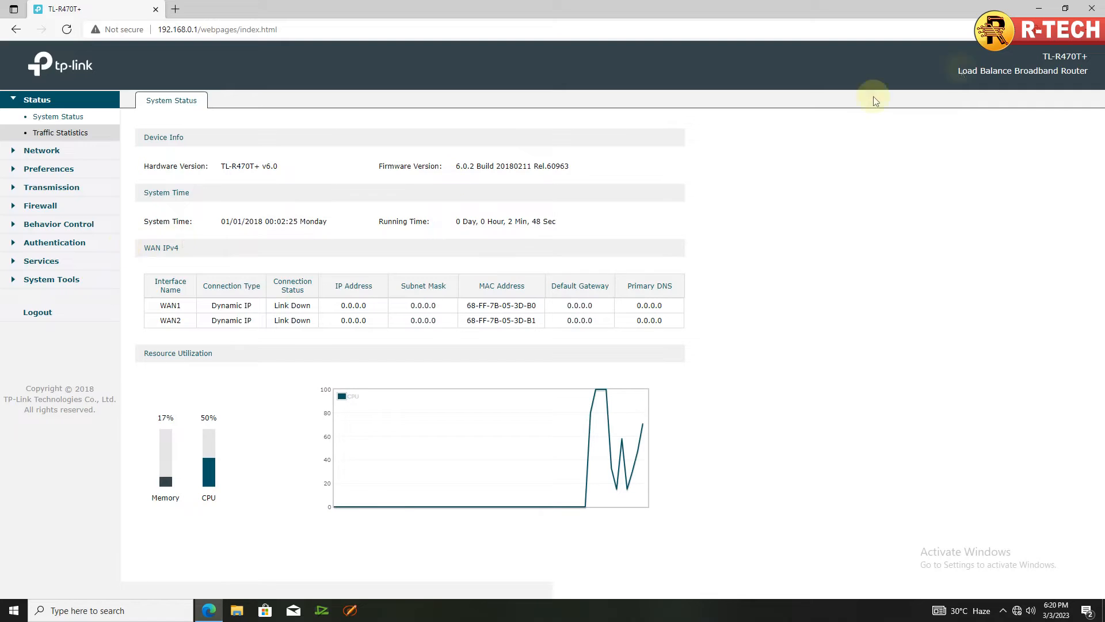
Point out the TL-R470T+ model, refresh System Status, and view per-interface Traffic Statistics.
left_click_drag(1042, 56, 1090, 57)
left_click(1068, 95)
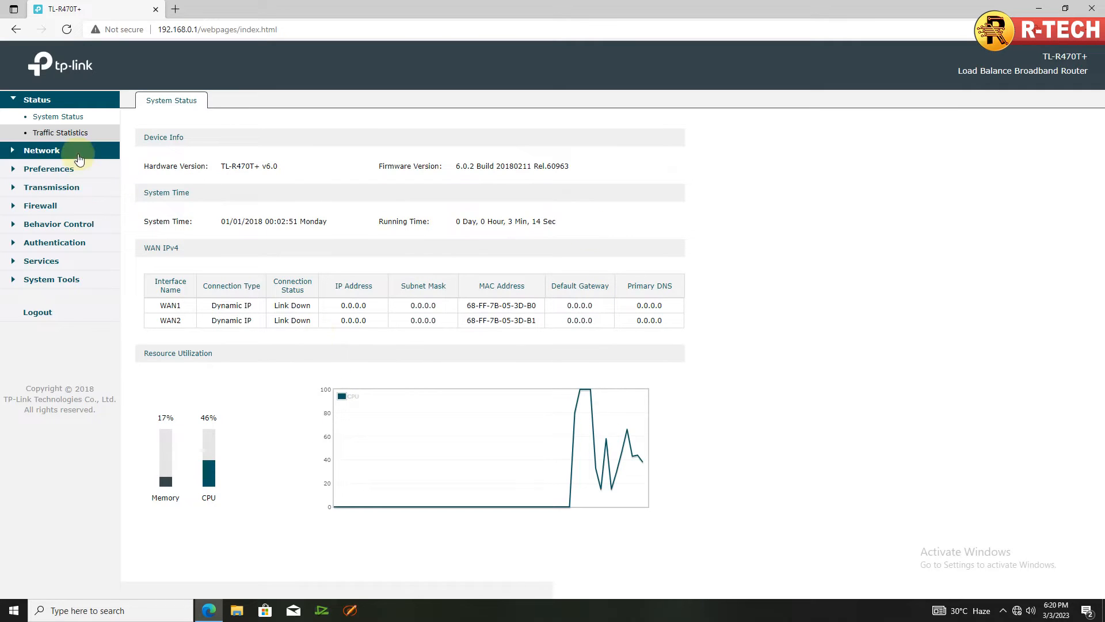
left_click(65, 117)
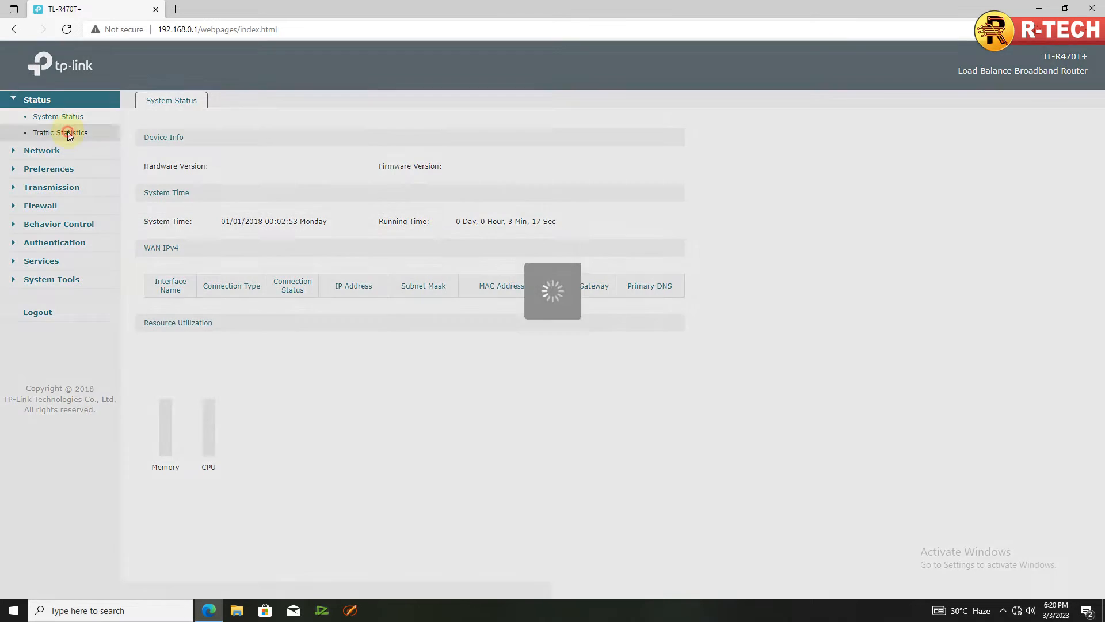
left_click(74, 133)
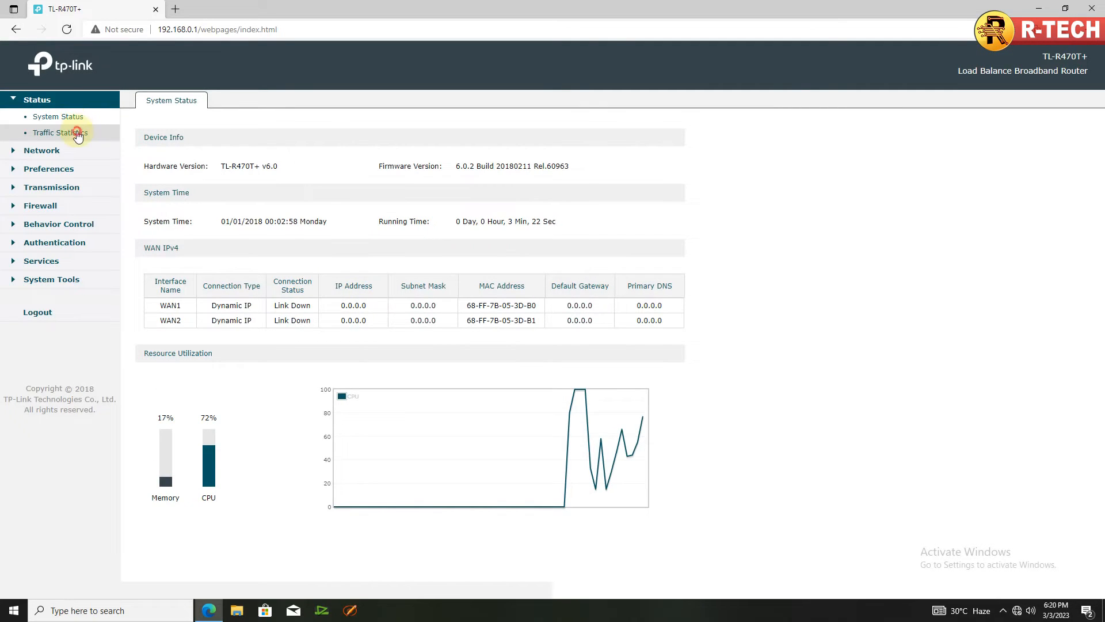
left_click(77, 132)
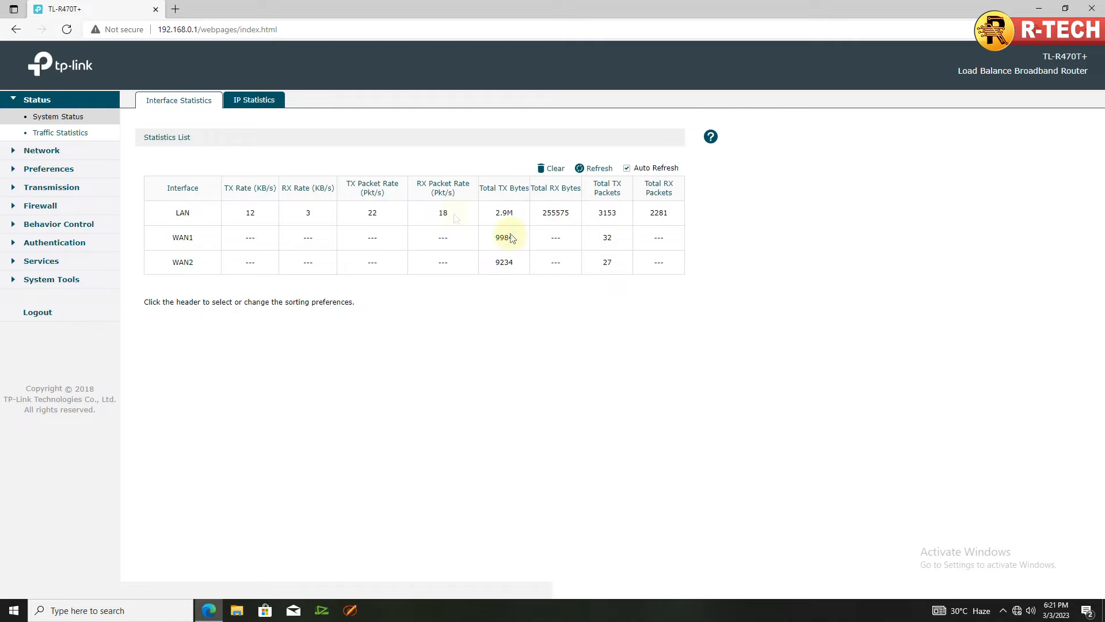
left_click(235, 103)
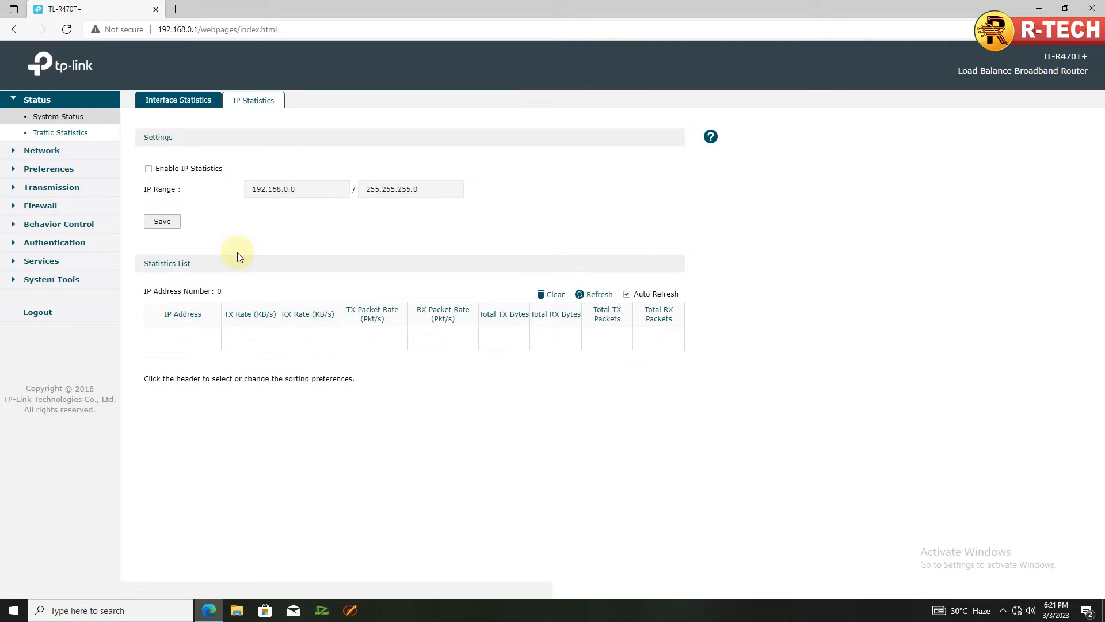
left_click(176, 100)
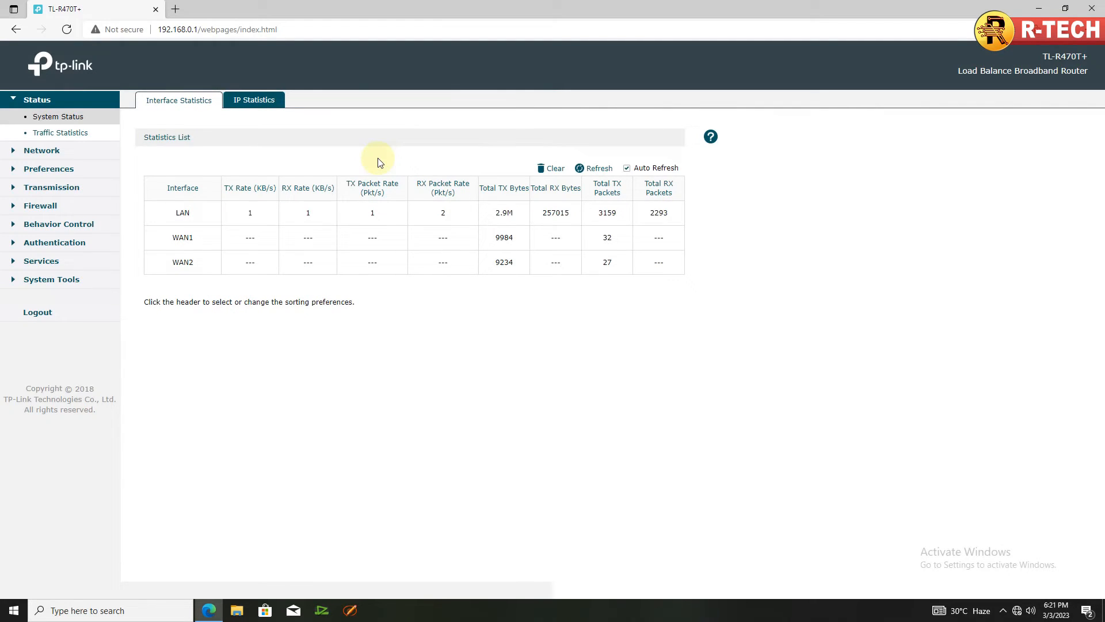
Go to Network > WAN to see the WAN Mode port layout.
left_click(50, 150)
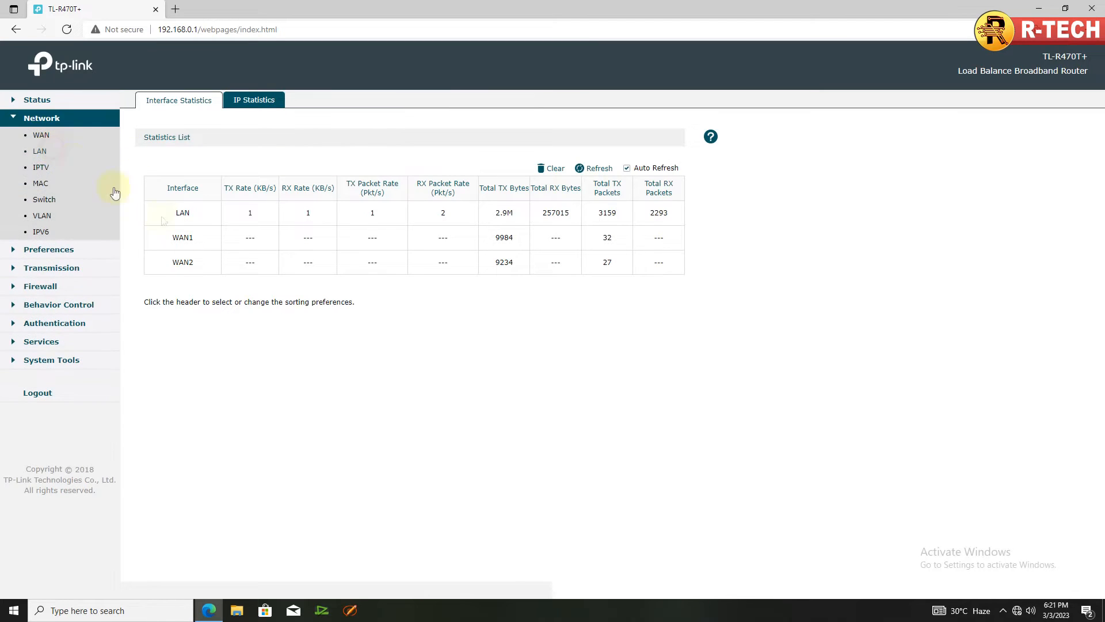
left_click(46, 139)
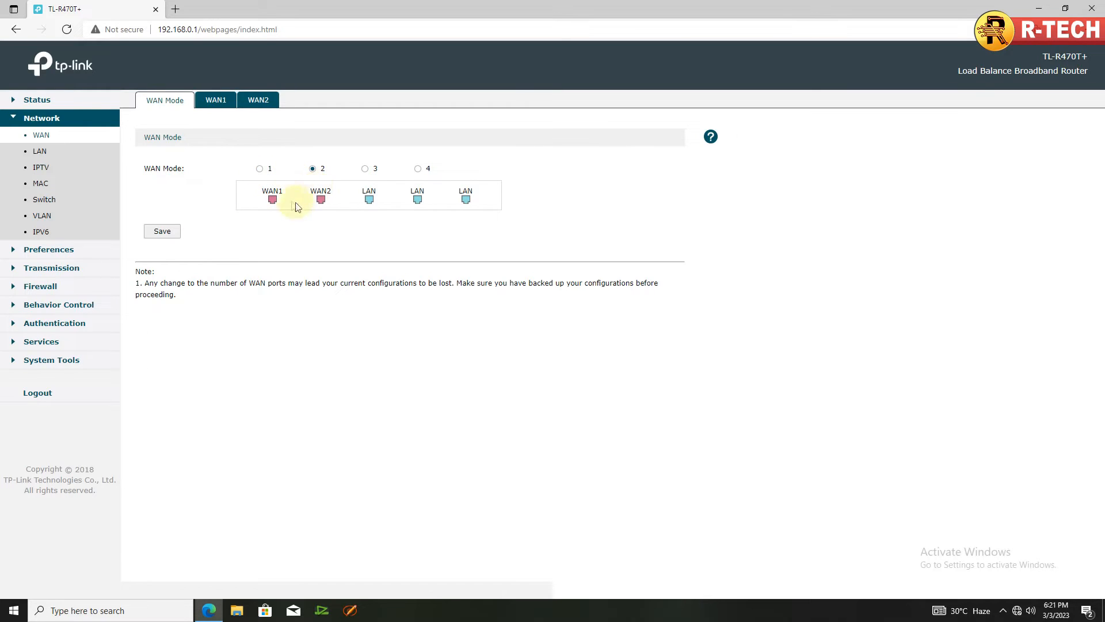
Preview the WAN Mode layouts with 1, 2, 3 and 4 WAN ports.
left_click(260, 169)
left_click(313, 169)
left_click(364, 168)
left_click(419, 169)
Settle on WAN Mode 2 with two WAN ports, save it, and open WAN1's settings.
left_click(364, 168)
left_click(313, 168)
left_click(259, 168)
left_click(313, 169)
left_click(163, 231)
left_click(214, 99)
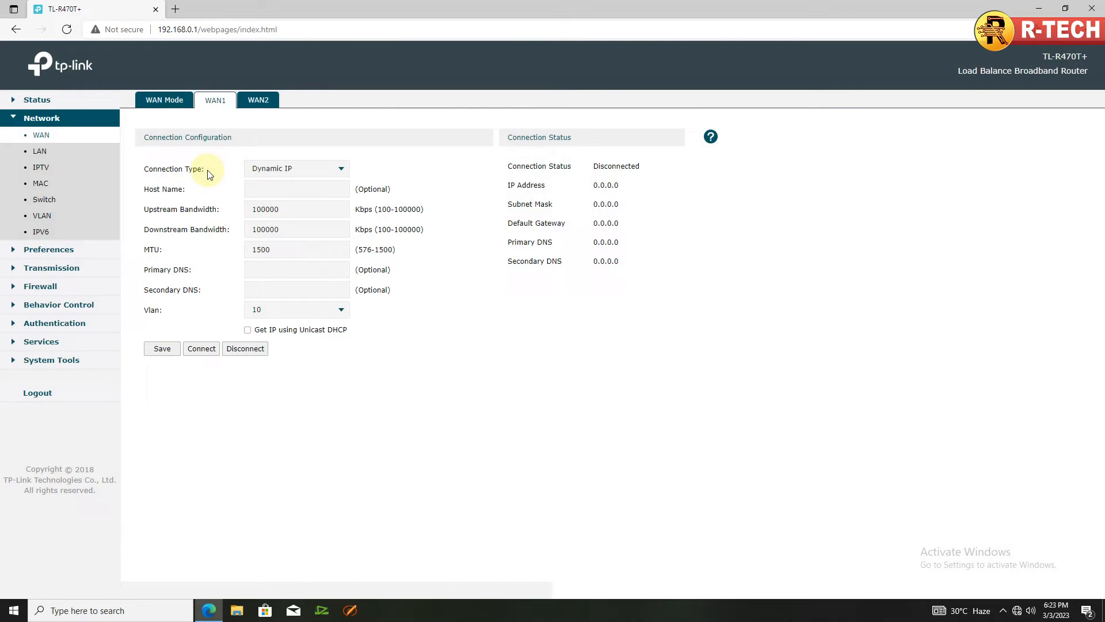
Pick PPPoE from WAN1's Connection Type list in place of Dynamic IP.
left_click(302, 167)
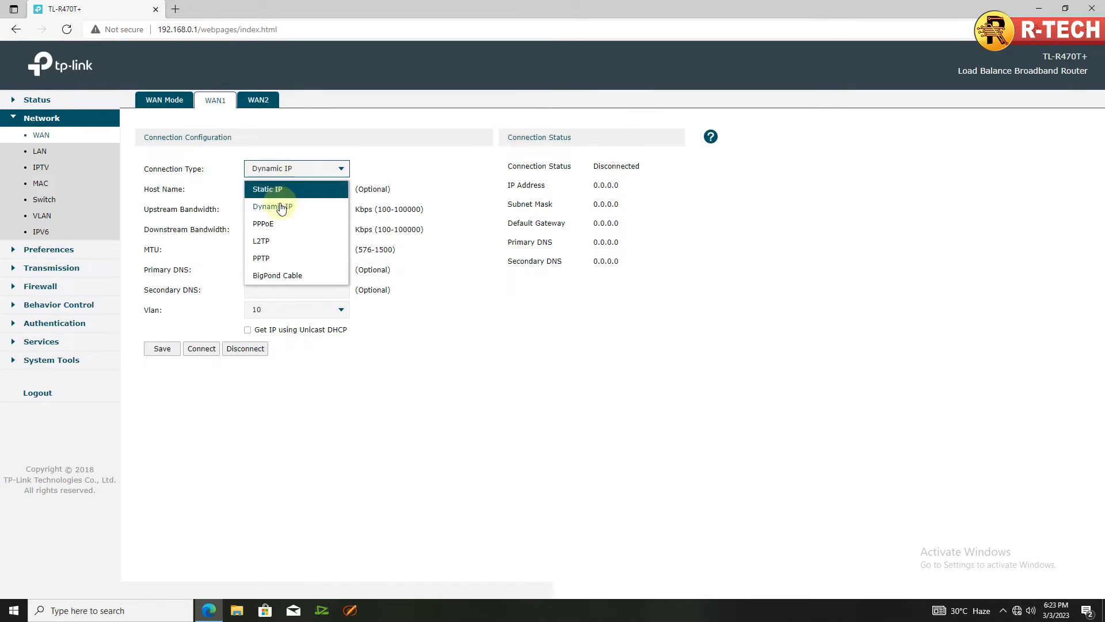
left_click(398, 163)
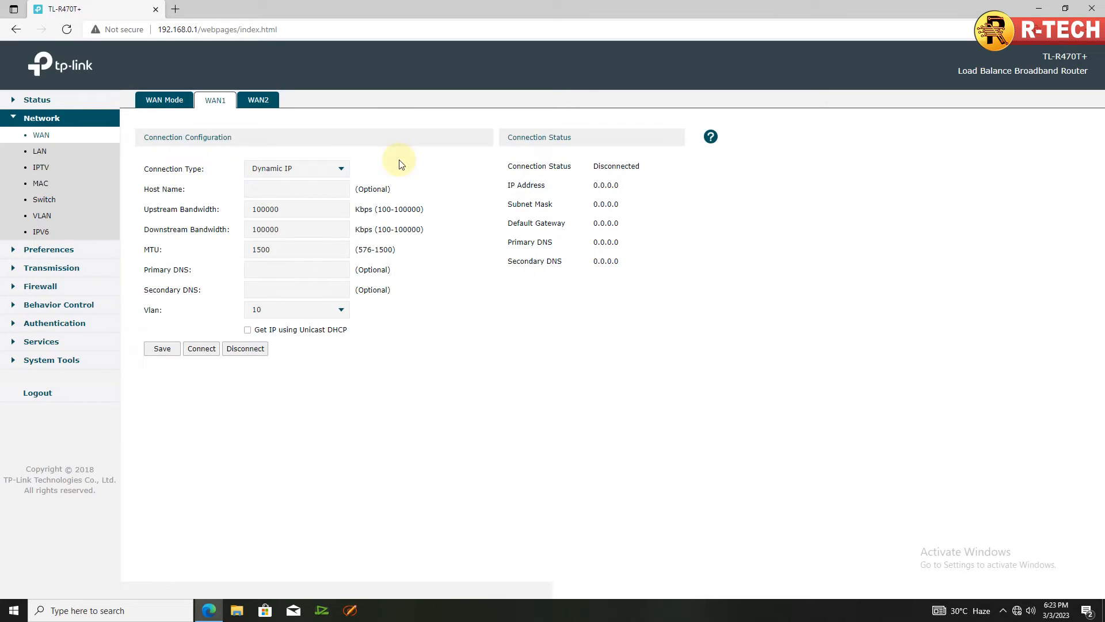
left_click(282, 171)
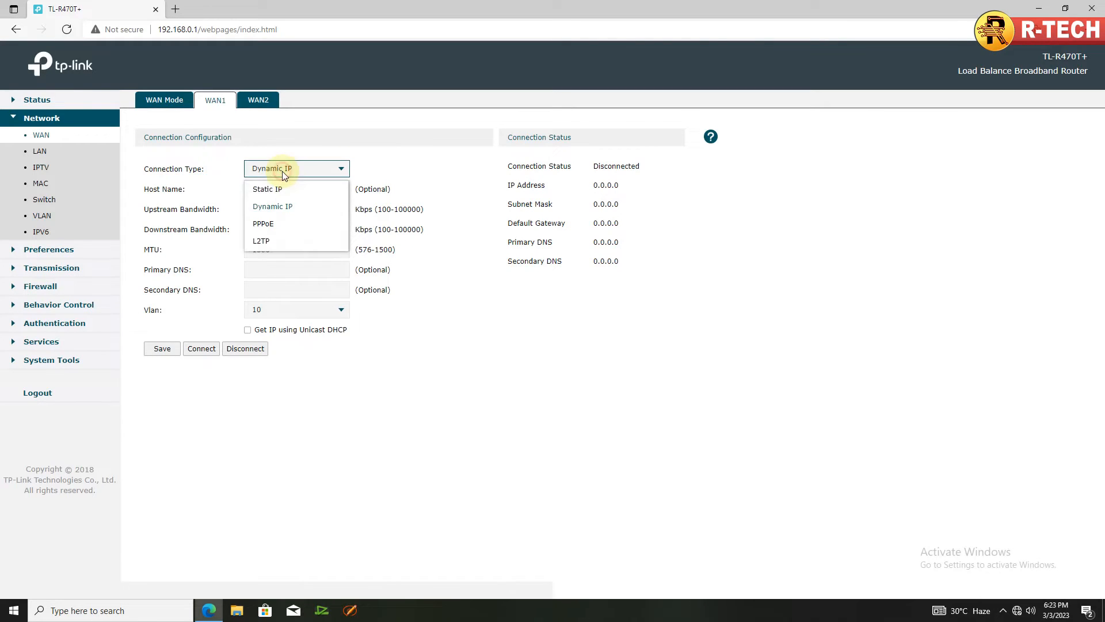
left_click(279, 225)
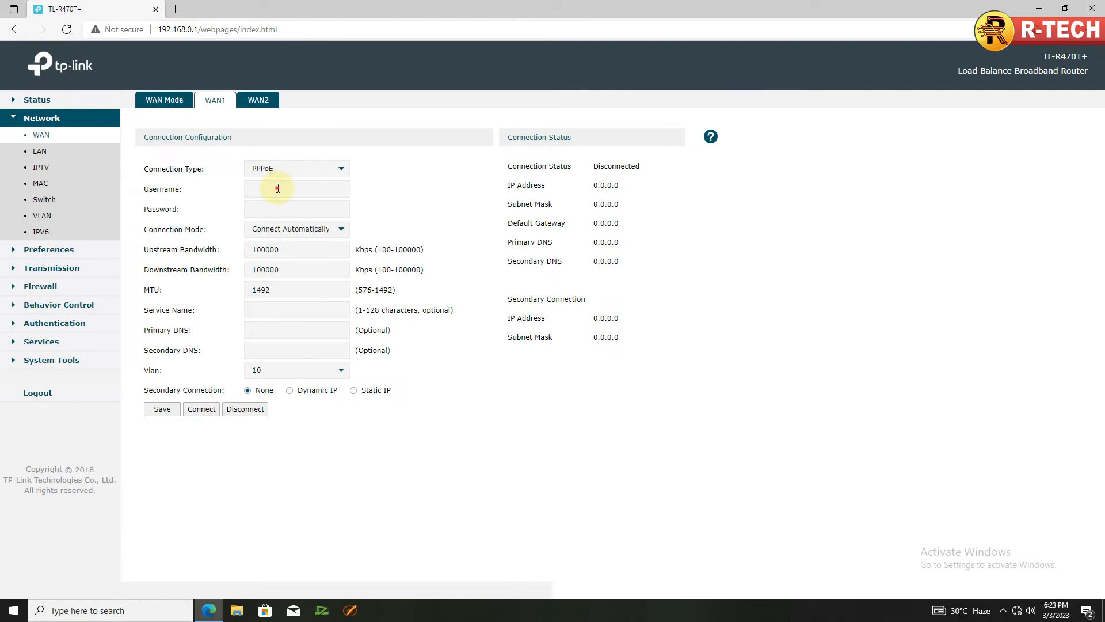
Enter WAN1's PPPoE account username and password, then open the Connection Mode list.
left_click(280, 188)
left_click(285, 188)
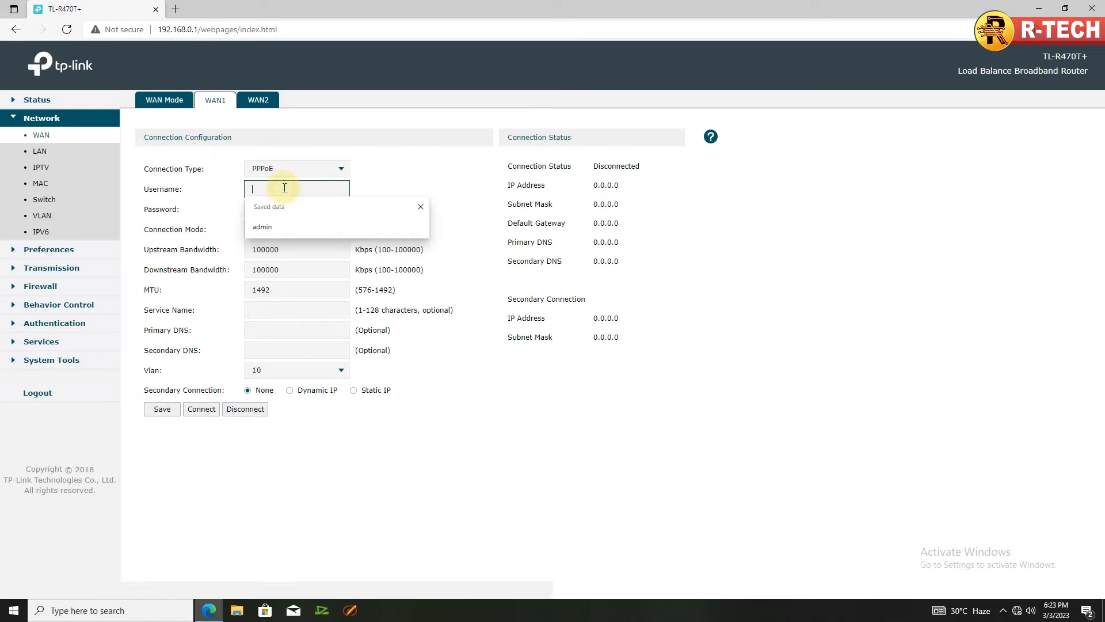
type("ad")
key("BackSpace")
type("bg_567@")
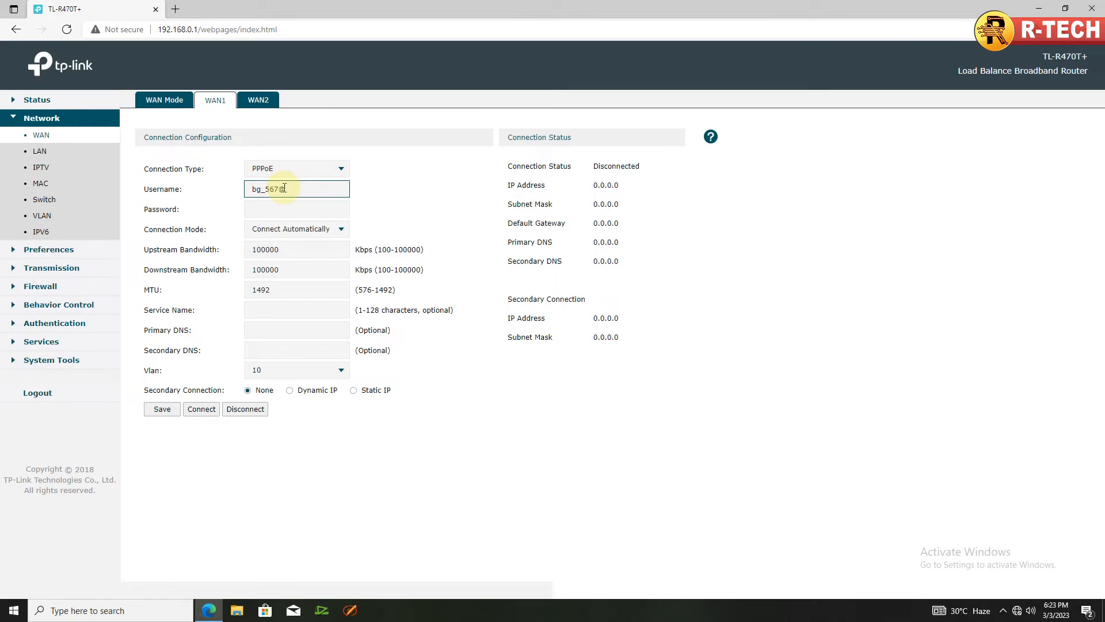
type("ftth")
left_click(291, 206)
type("123")
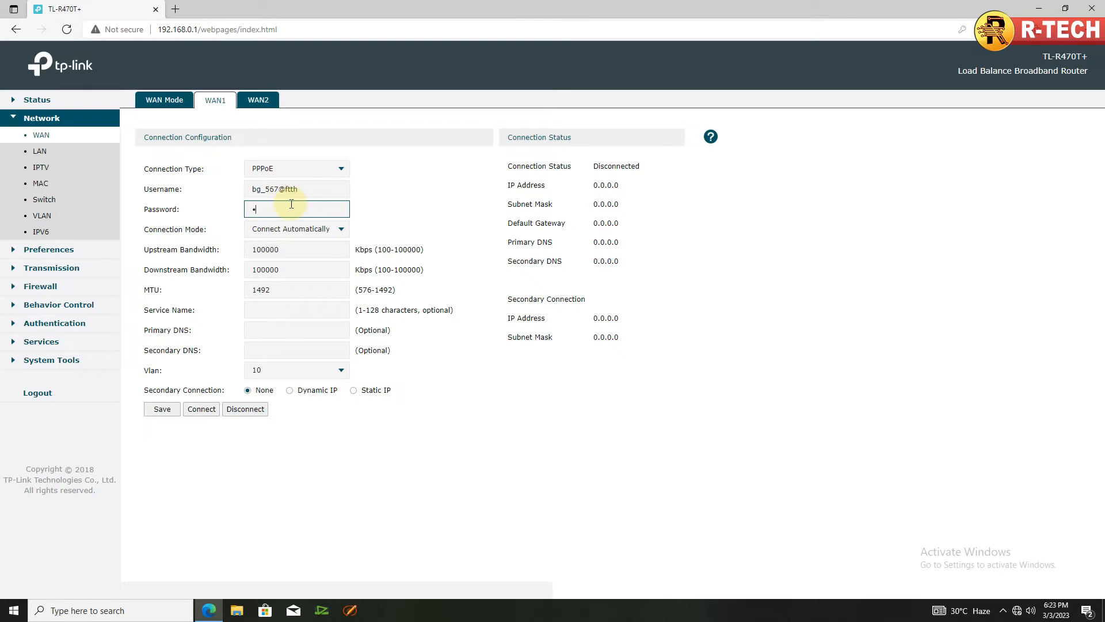
type("456789")
left_click(307, 230)
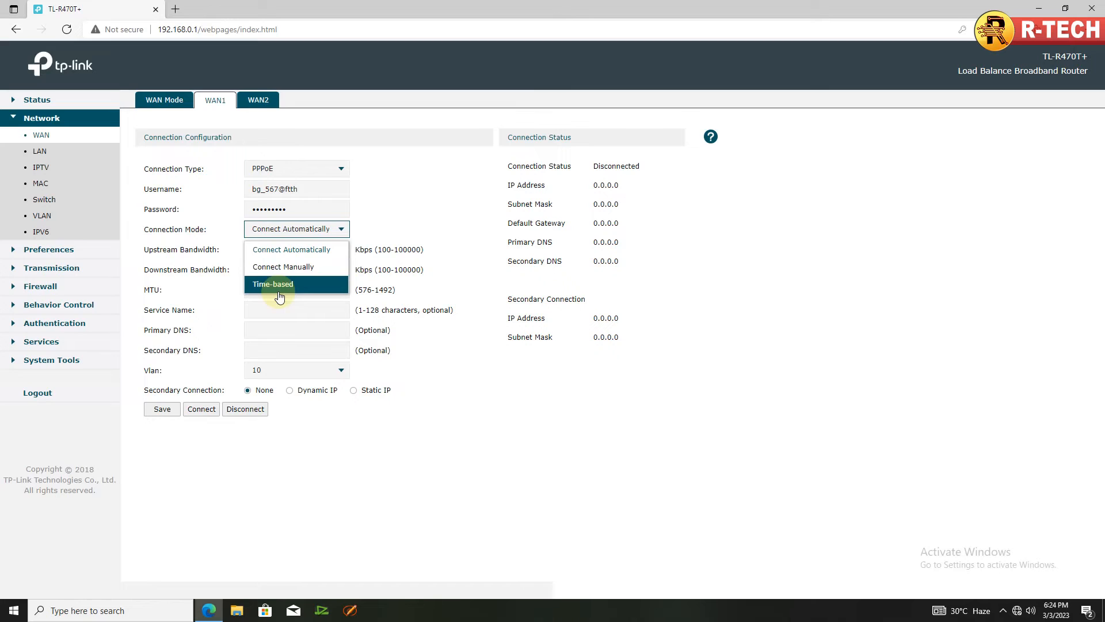
Save WAN1's PPPoE with Connect Automatically and VLAN 10, then move on to WAN2's settings.
left_click(266, 250)
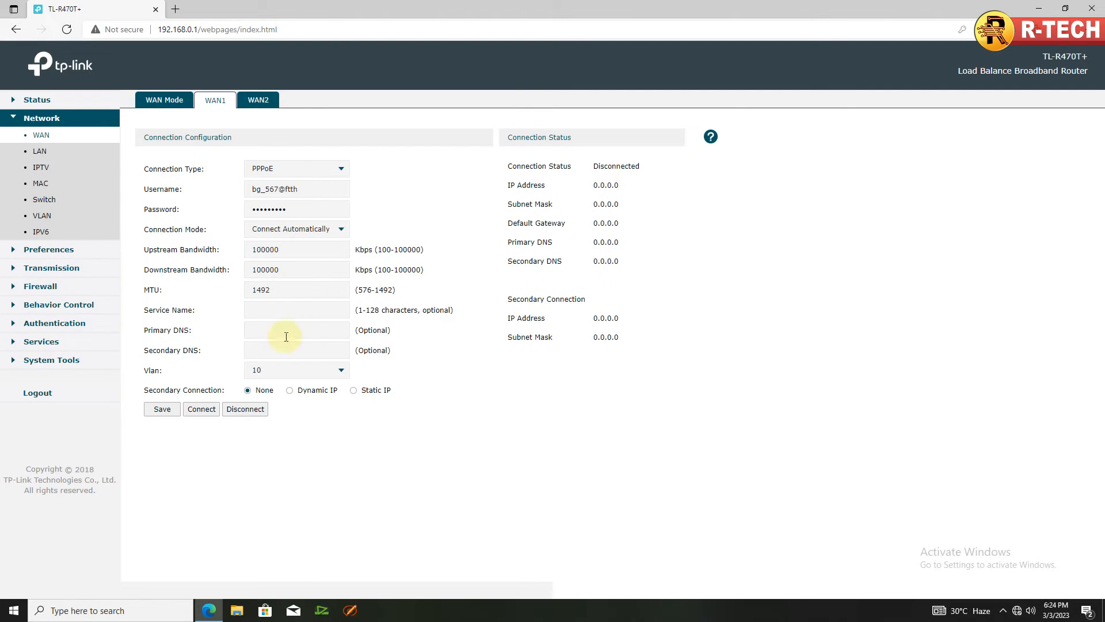
left_click(340, 369)
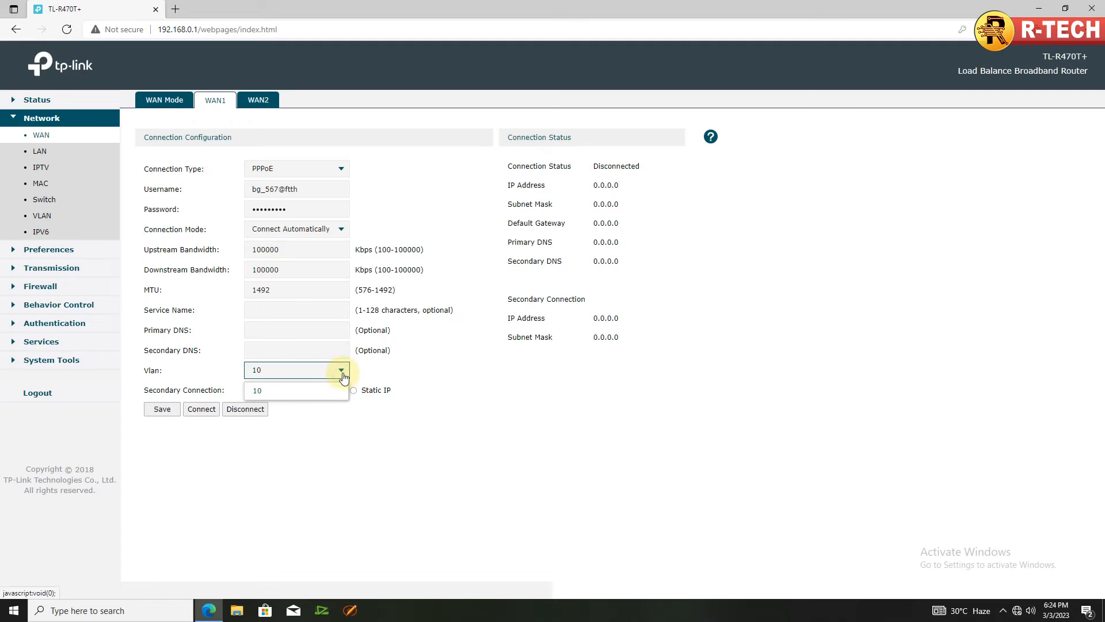
left_click(305, 372)
left_click(162, 408)
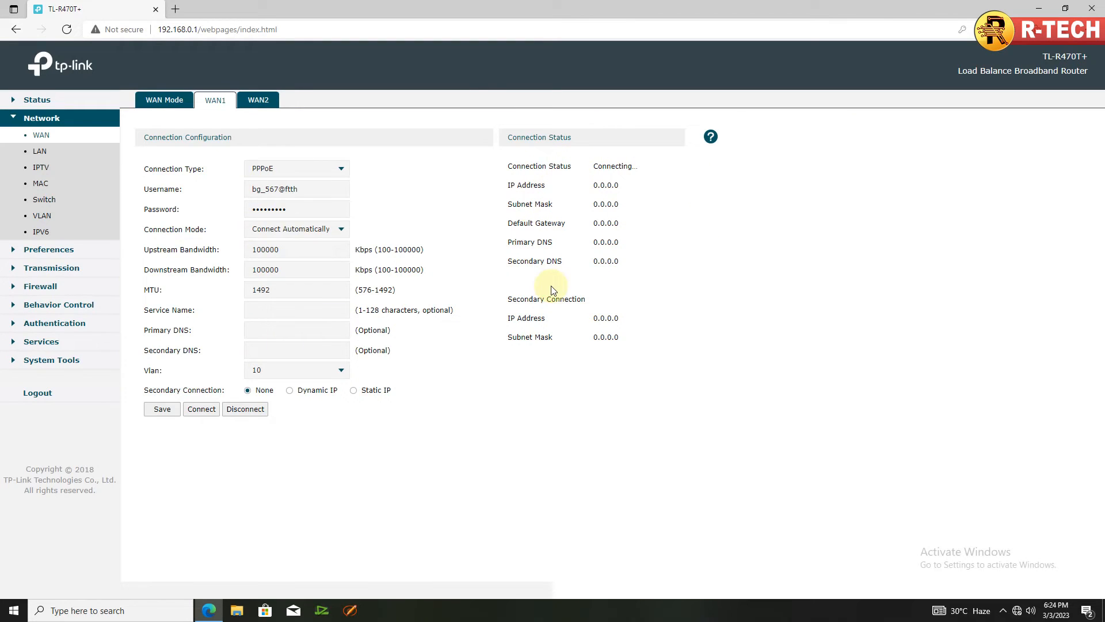
left_click(260, 100)
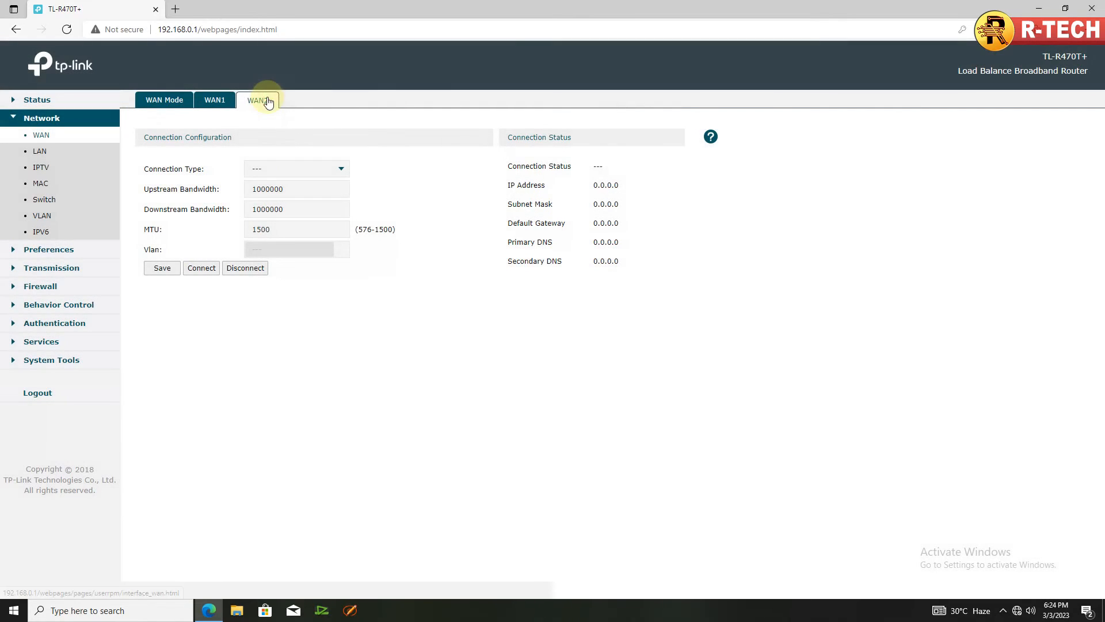
Keep WAN2's connection type as Dynamic IP on VLAN 20, save it, then view WAN Mode.
left_click(340, 173)
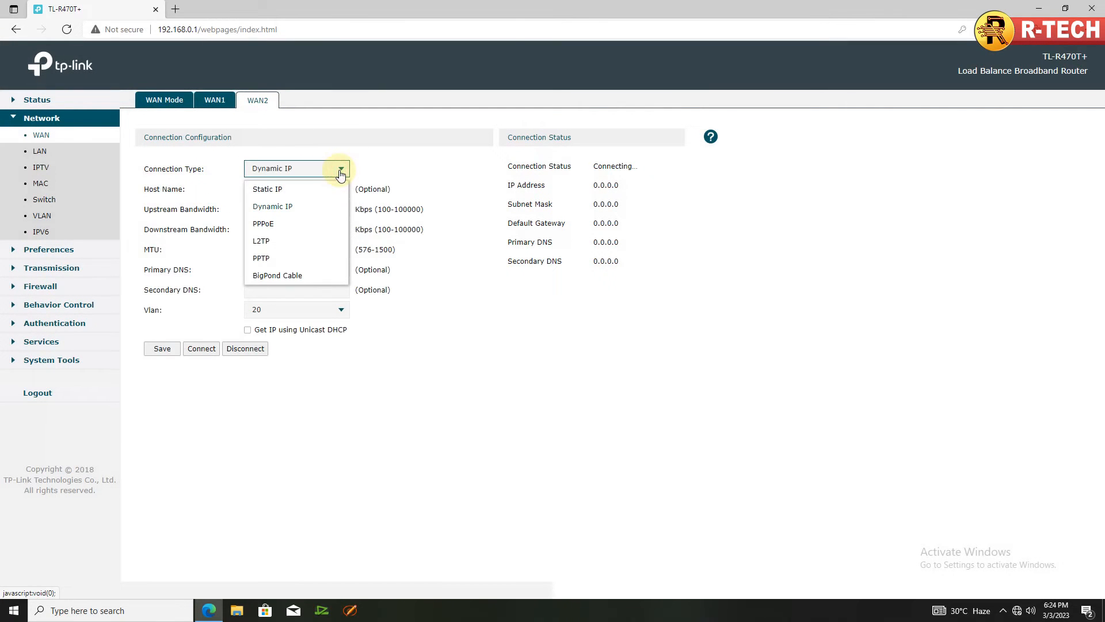
left_click(291, 206)
left_click(385, 167)
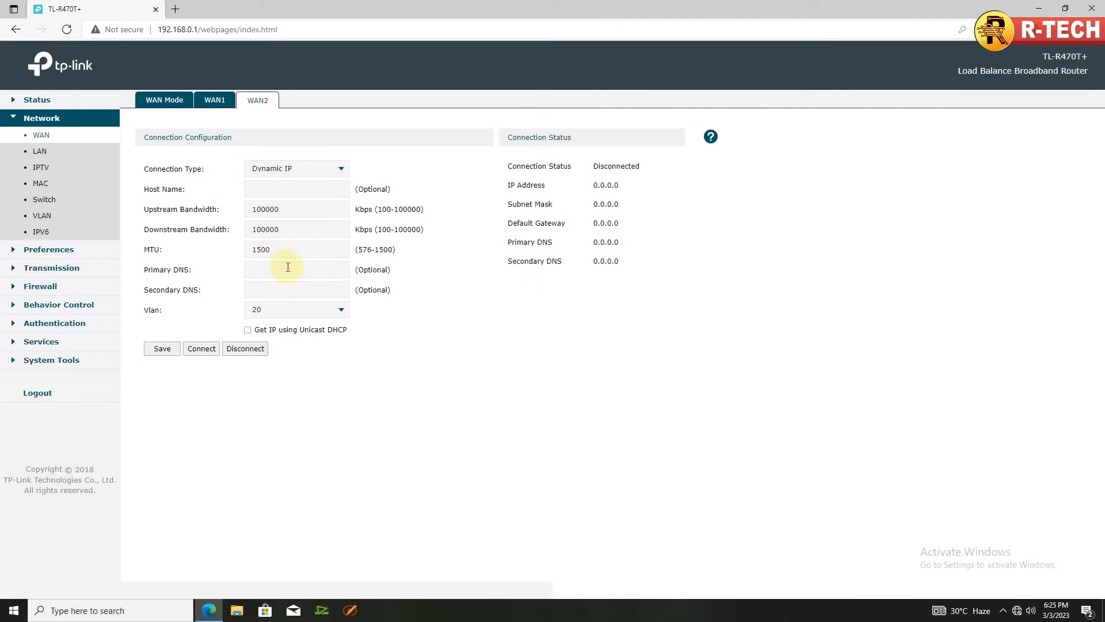
left_click(163, 348)
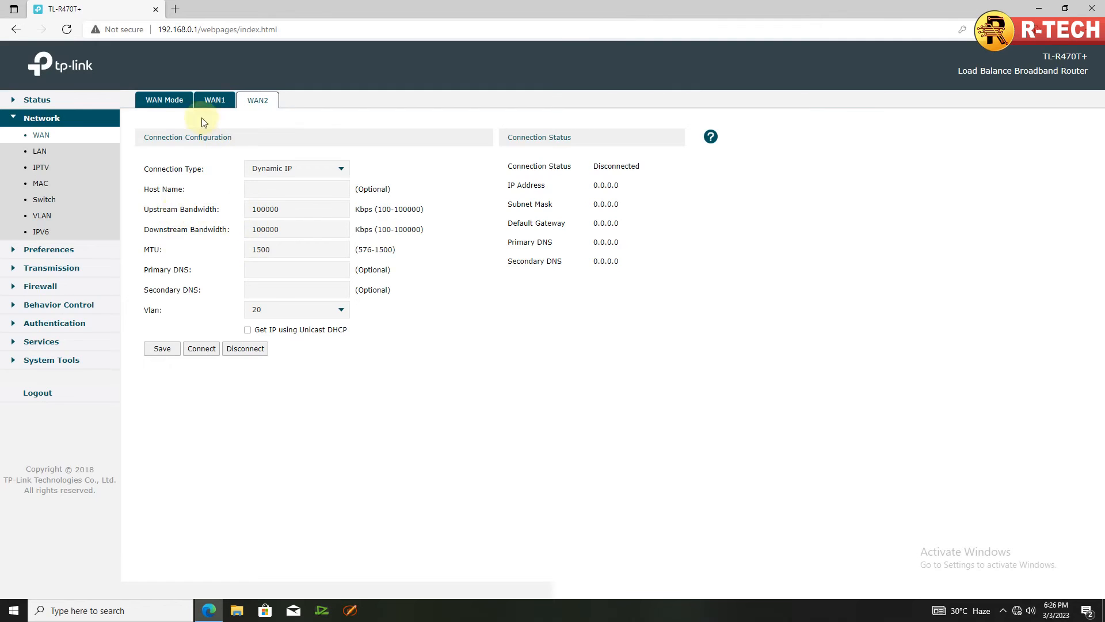
left_click(153, 102)
Connect WAN2 to get 192.168.1.103, check WAN1's status, then go to the LAN page.
left_click(258, 100)
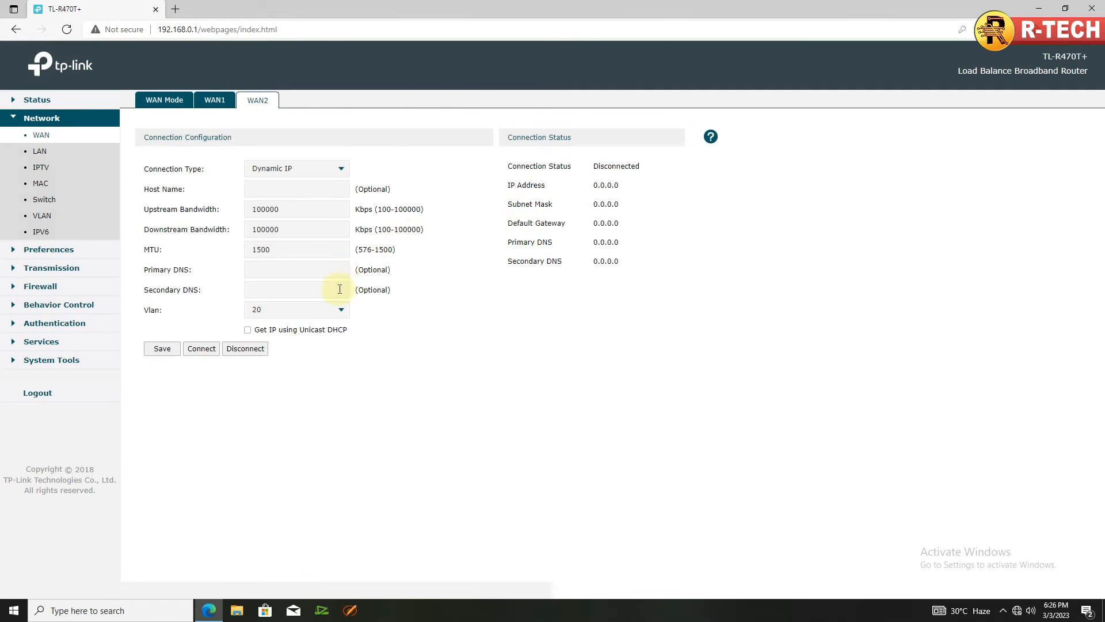
left_click(205, 348)
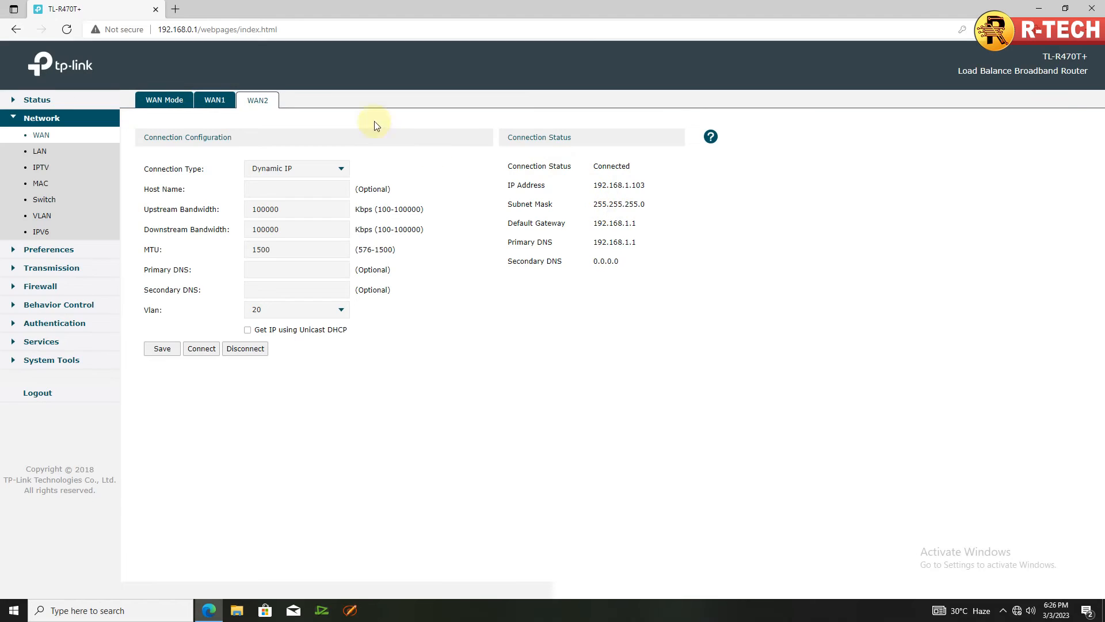
left_click(212, 101)
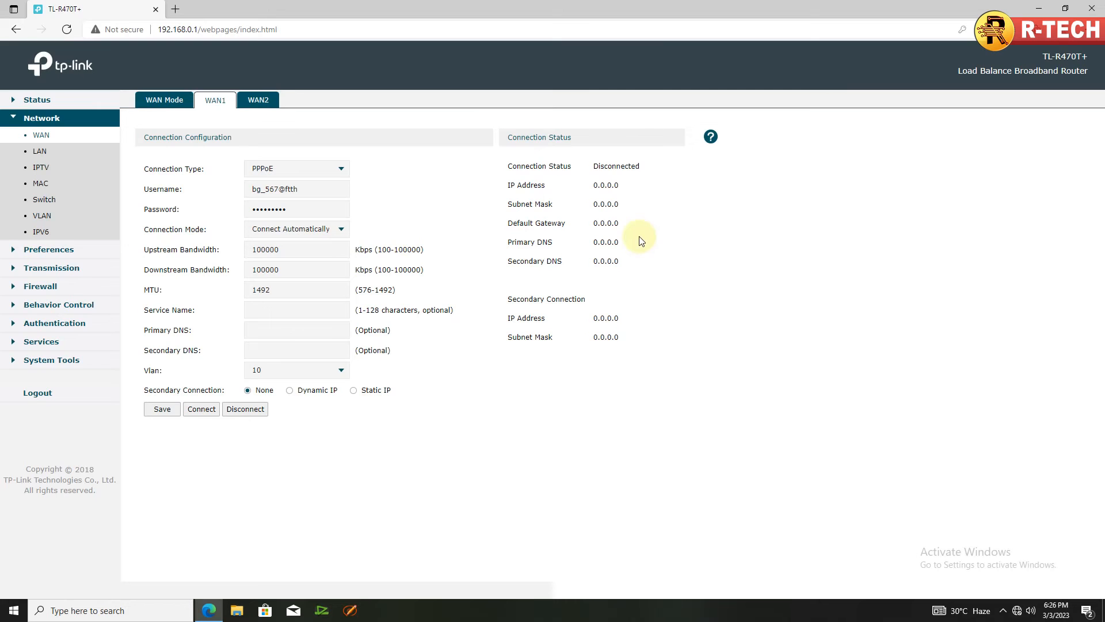
left_click(261, 102)
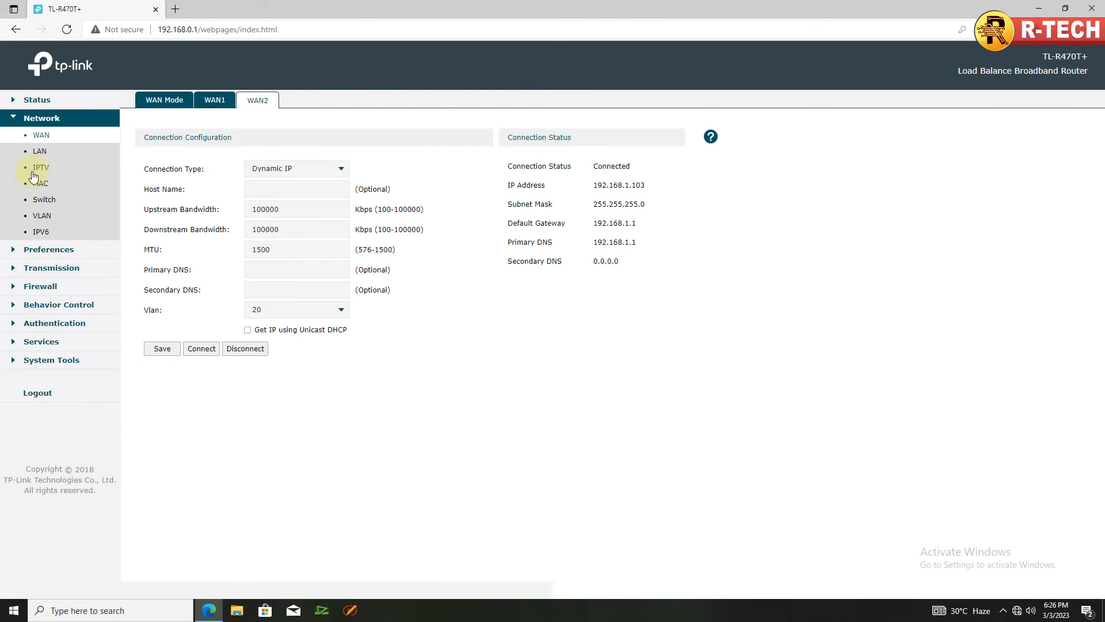
left_click(42, 153)
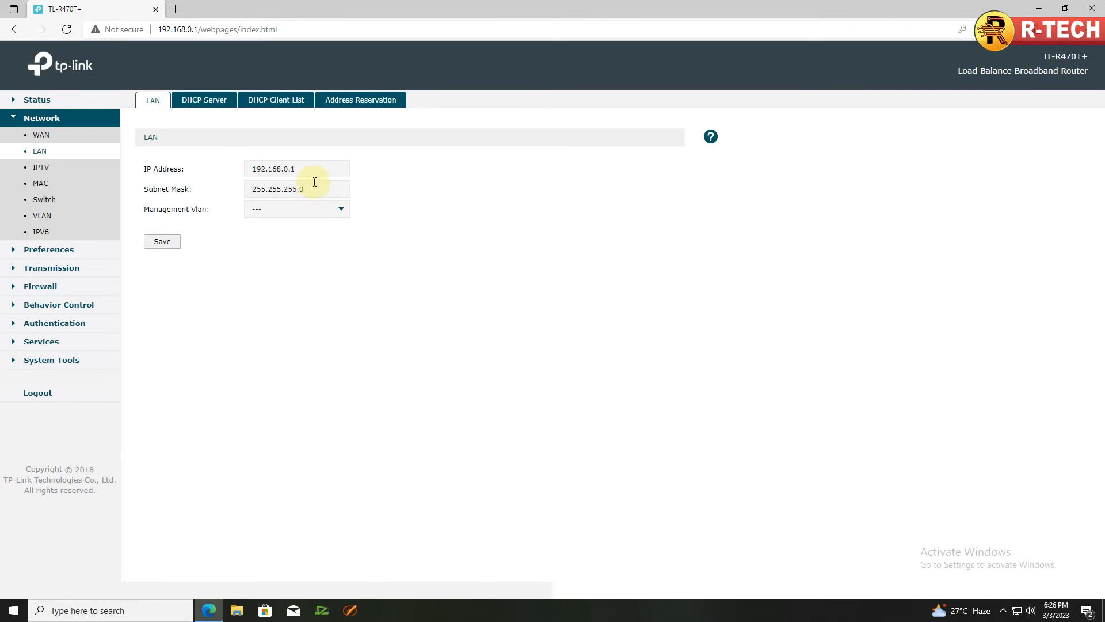
Review the DHCP server range, the single DHCP client and empty address reservations, then start a new browser tab.
left_click(212, 101)
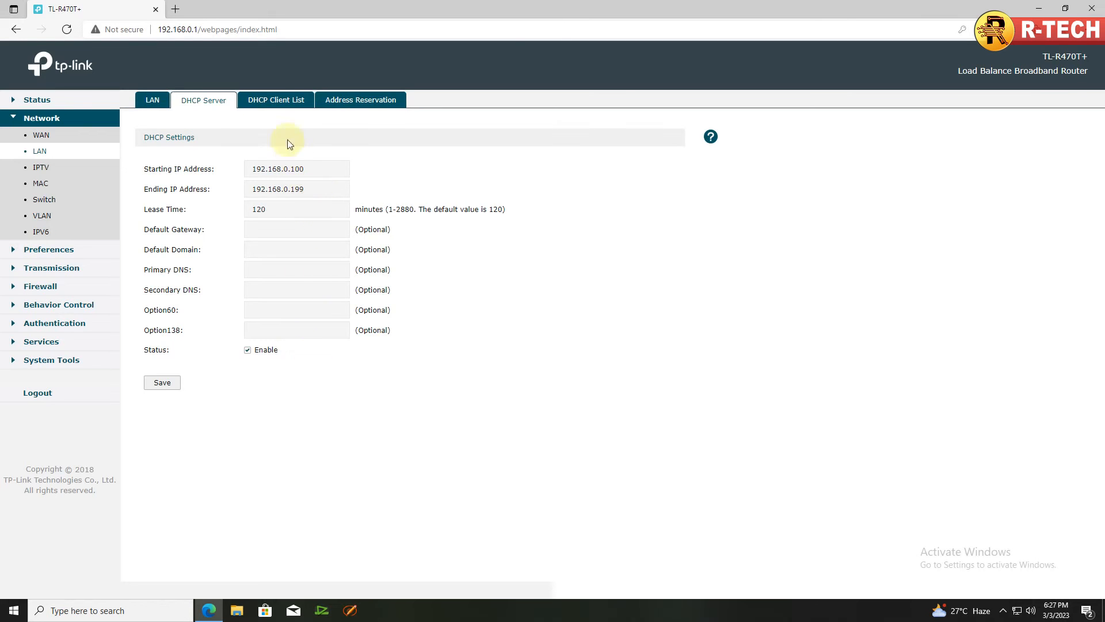
left_click(277, 102)
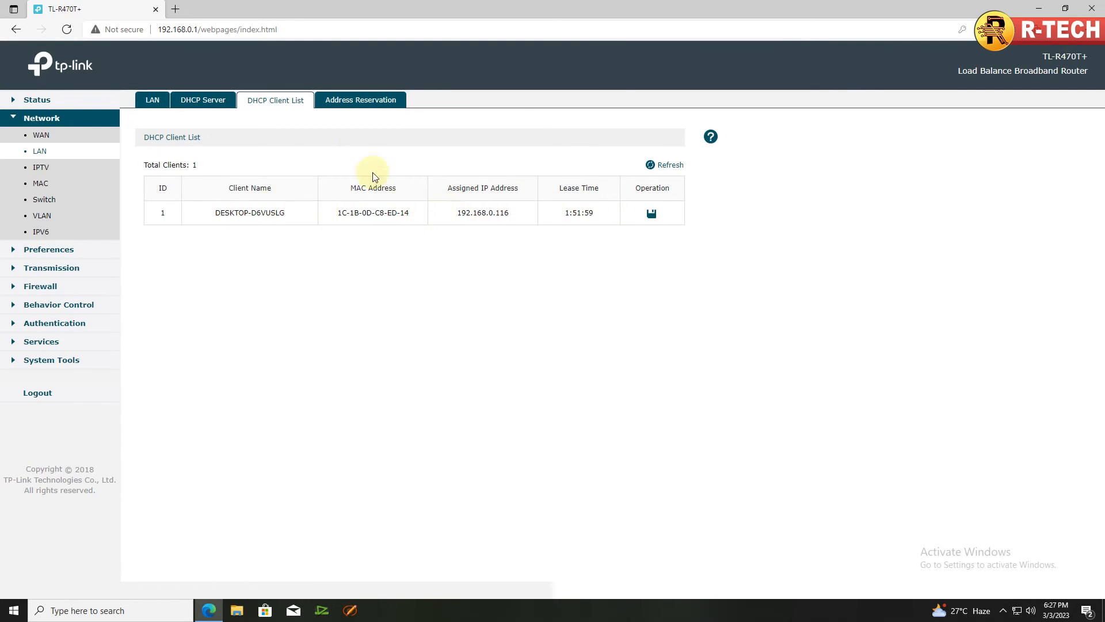
left_click(354, 99)
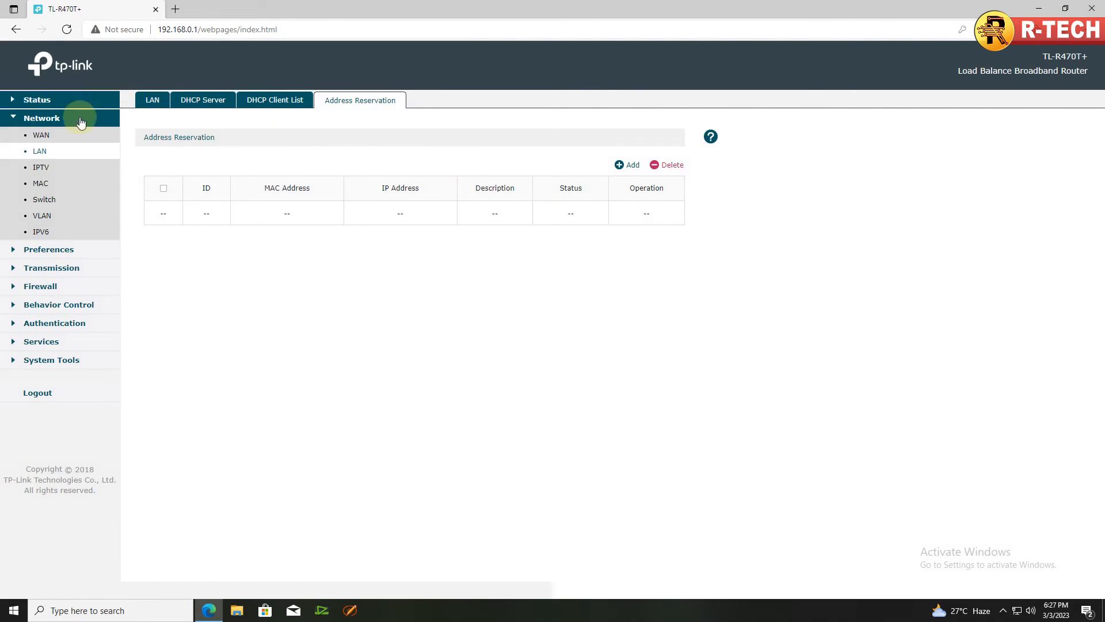
left_click(40, 151)
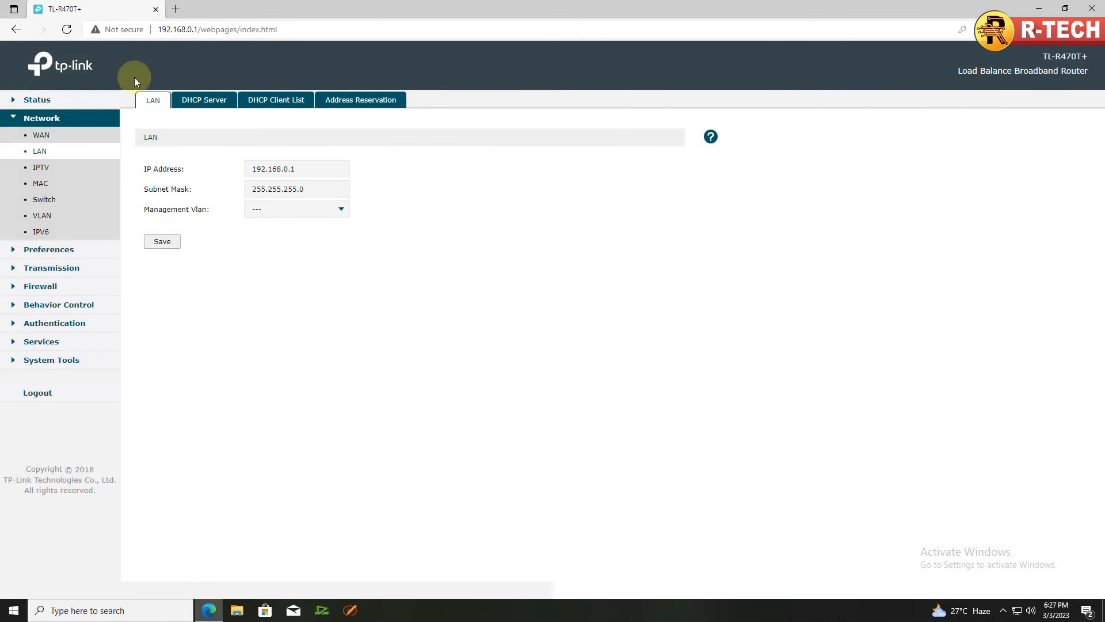
left_click(175, 9)
Load google.com in the new Edge tab to confirm internet access.
type("go")
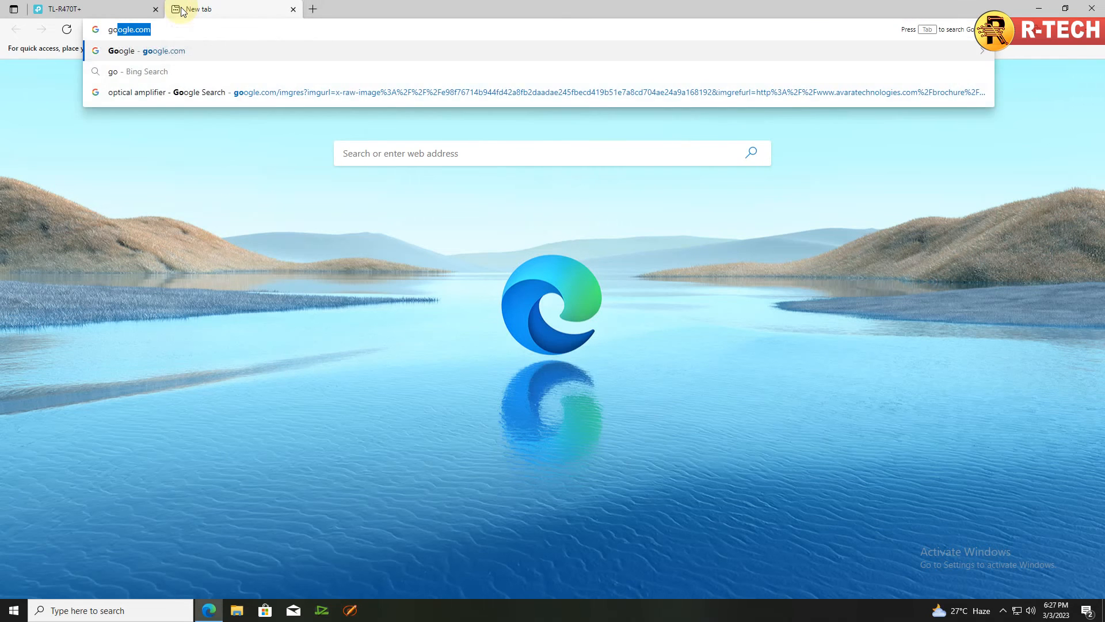
type("o")
key("Return")
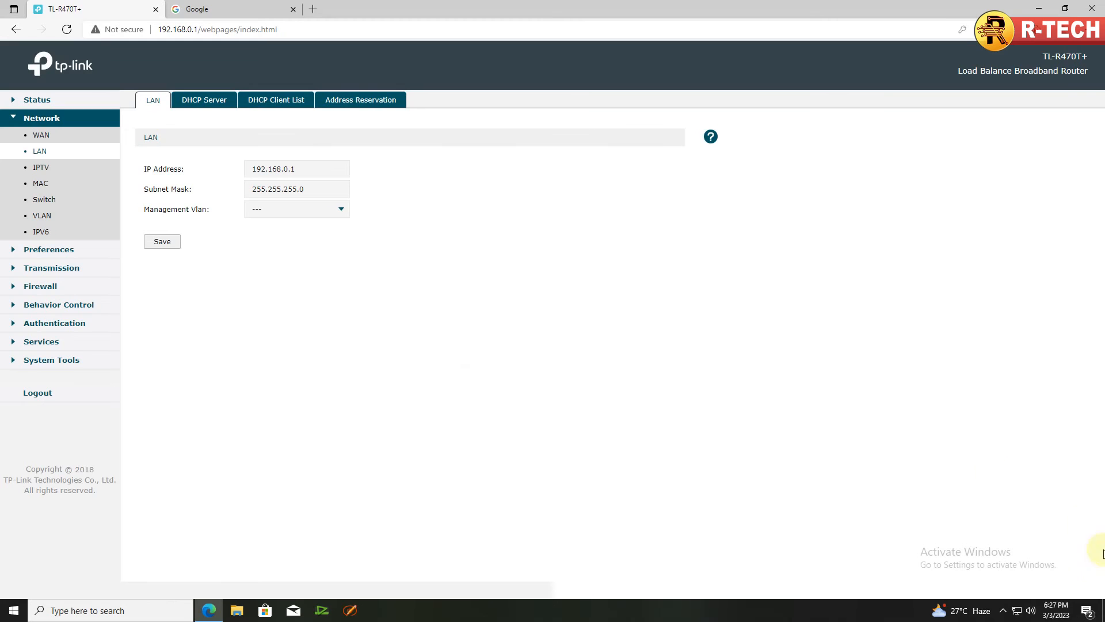
Stop the Bandicam screen recording from its hidden system tray icon.
left_click(1003, 614)
left_click(1026, 587)
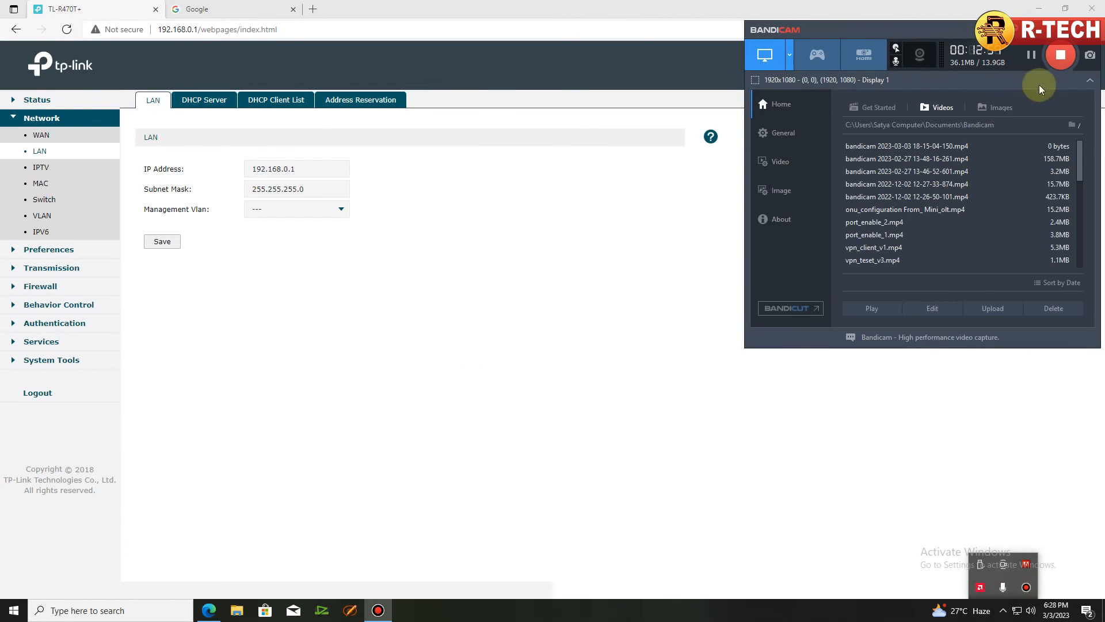
left_click(1061, 56)
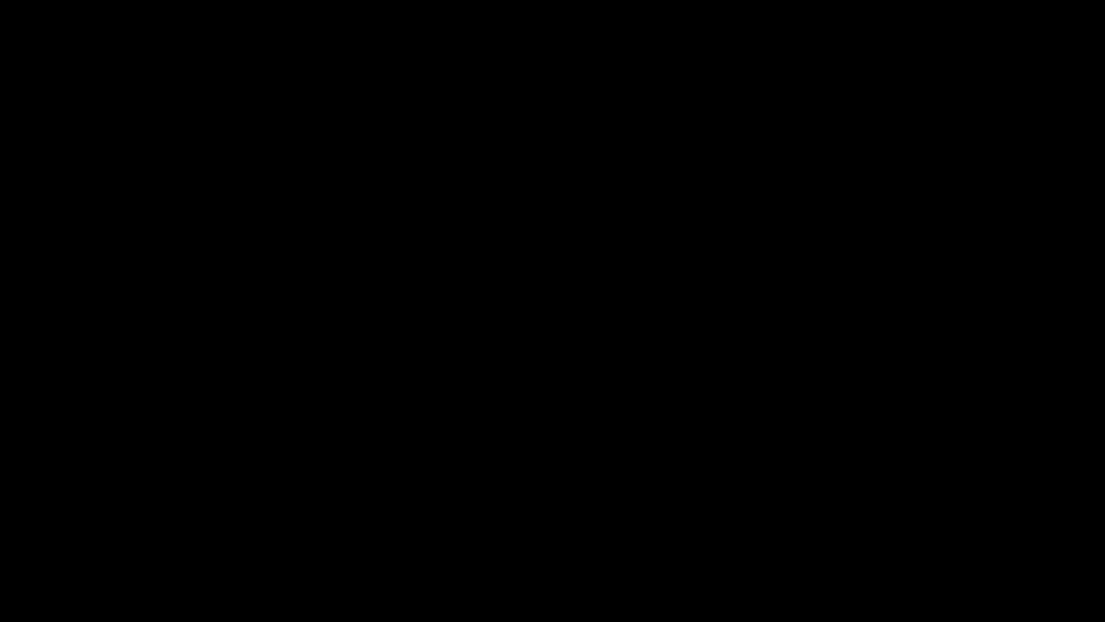